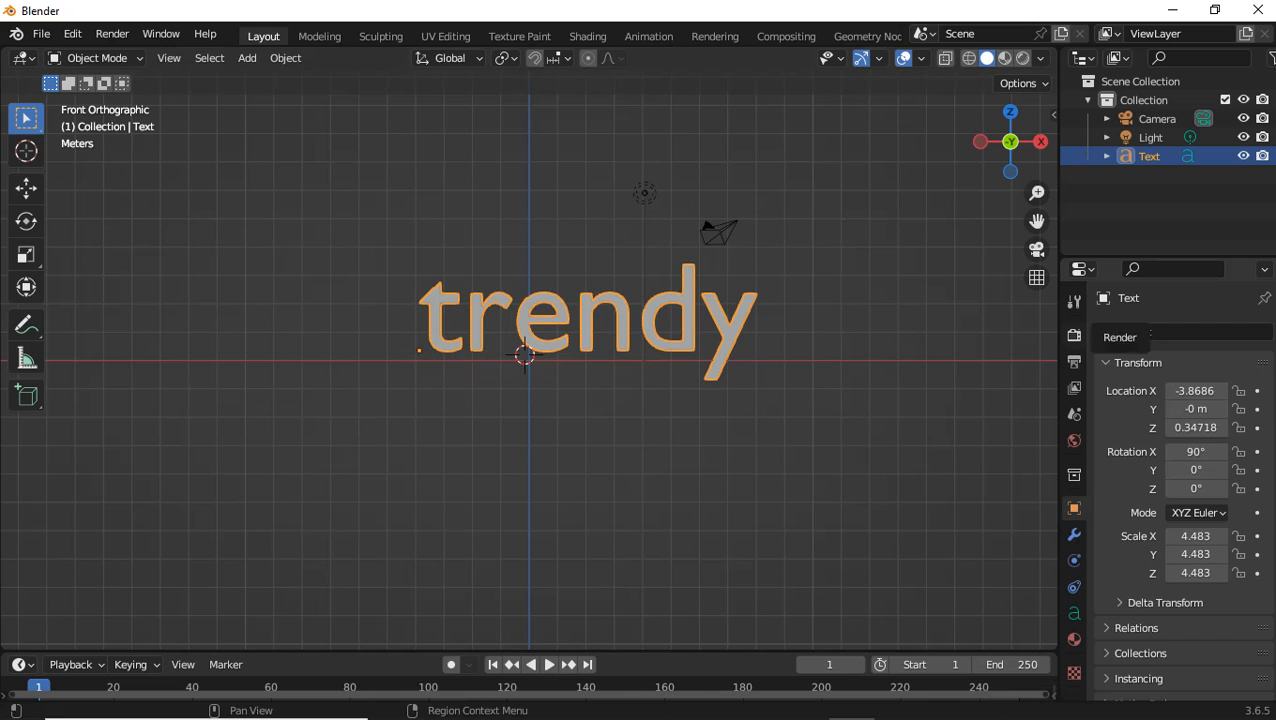
left_click(1142, 615)
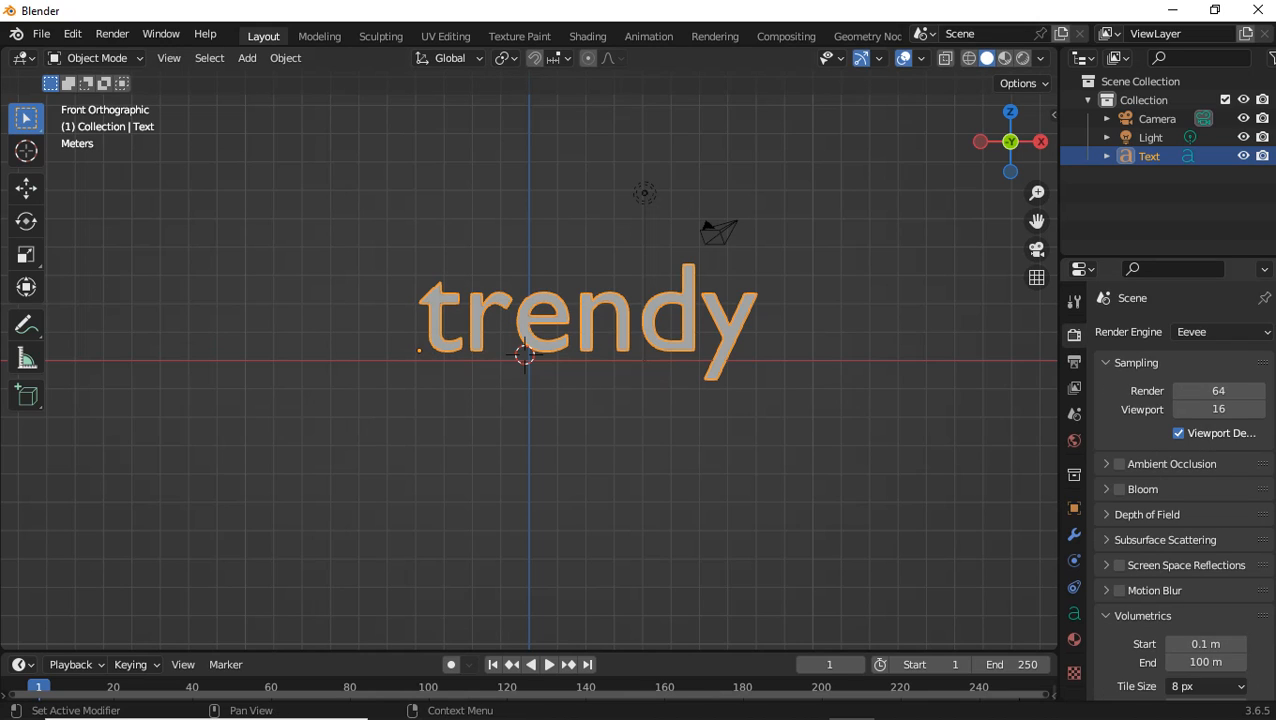
left_click(1142, 615)
scroll(1182, 490, "down", 3)
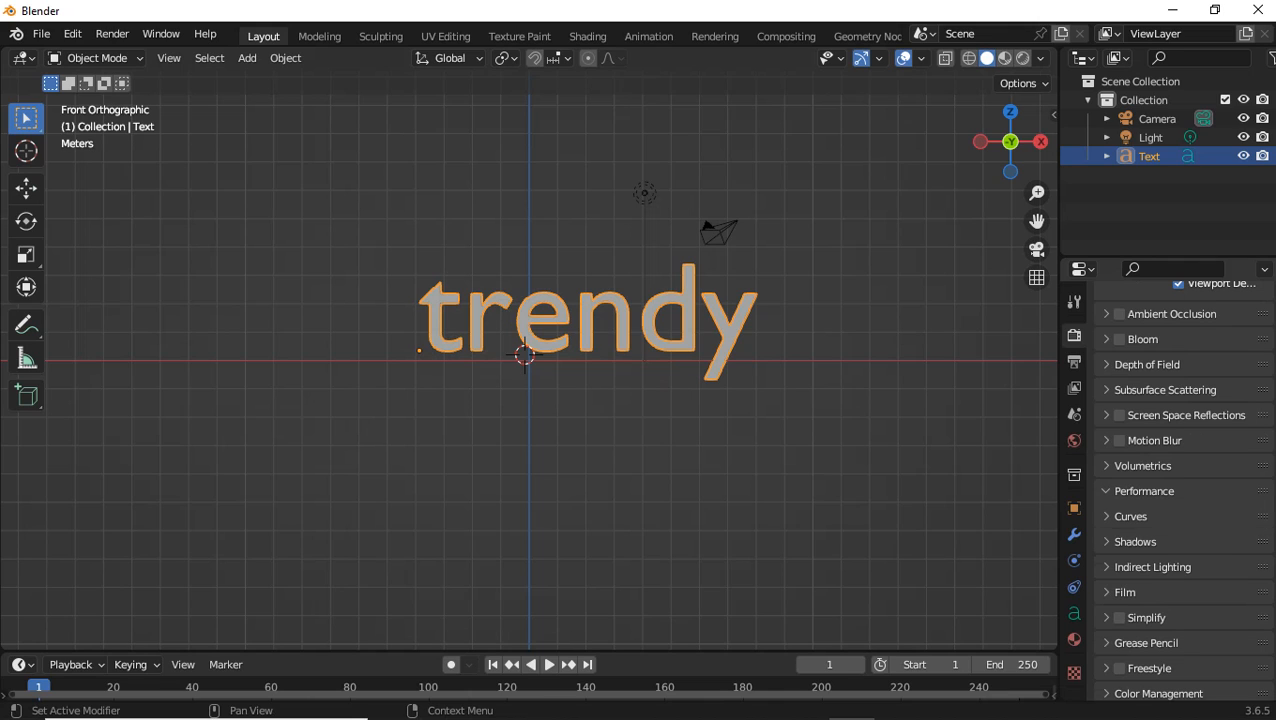
left_click(1144, 491)
scroll(1144, 495, "down", 1)
Load a script font from the #NEW FONTS folder as the text's regular font.
left_click(1074, 613)
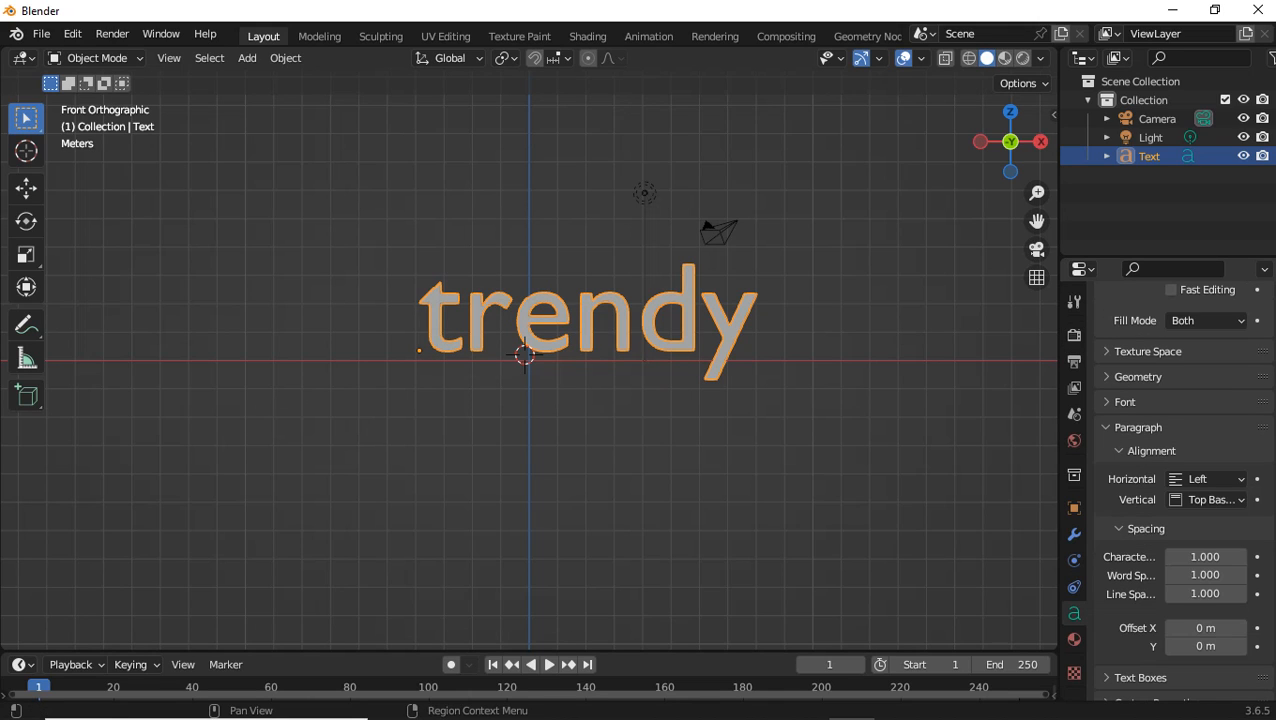
left_click(1124, 402)
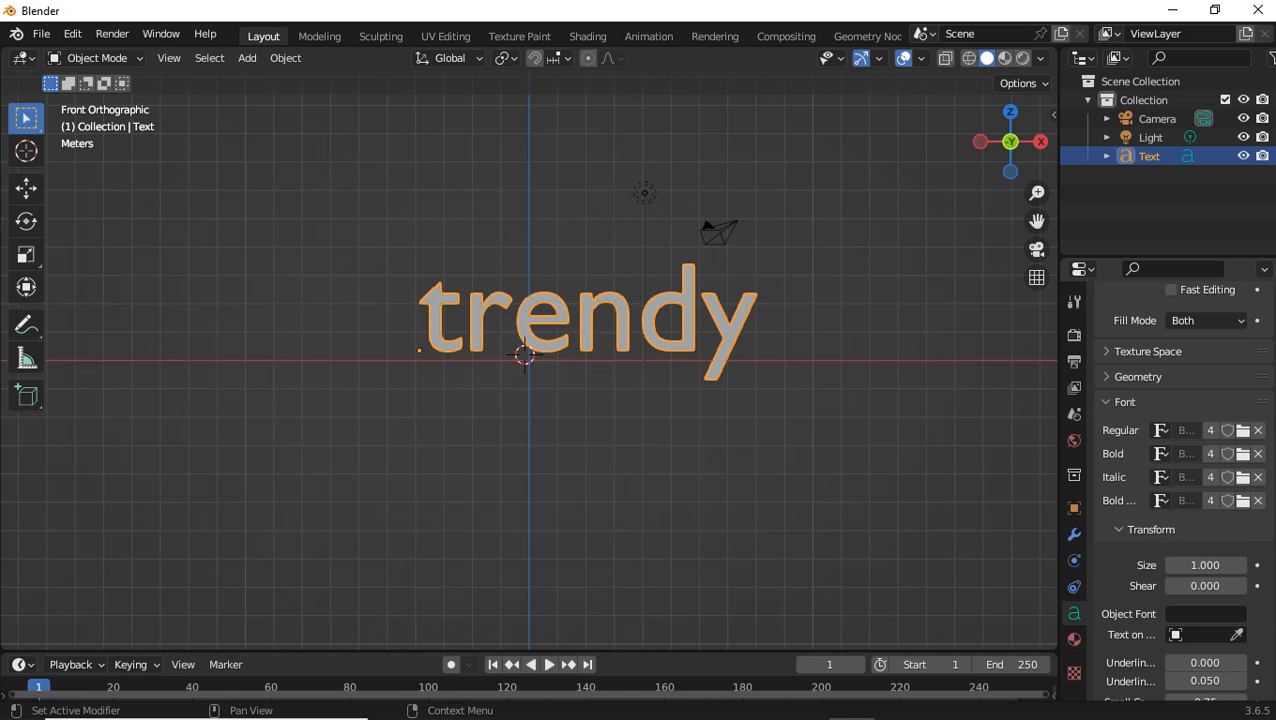
left_click(1242, 430)
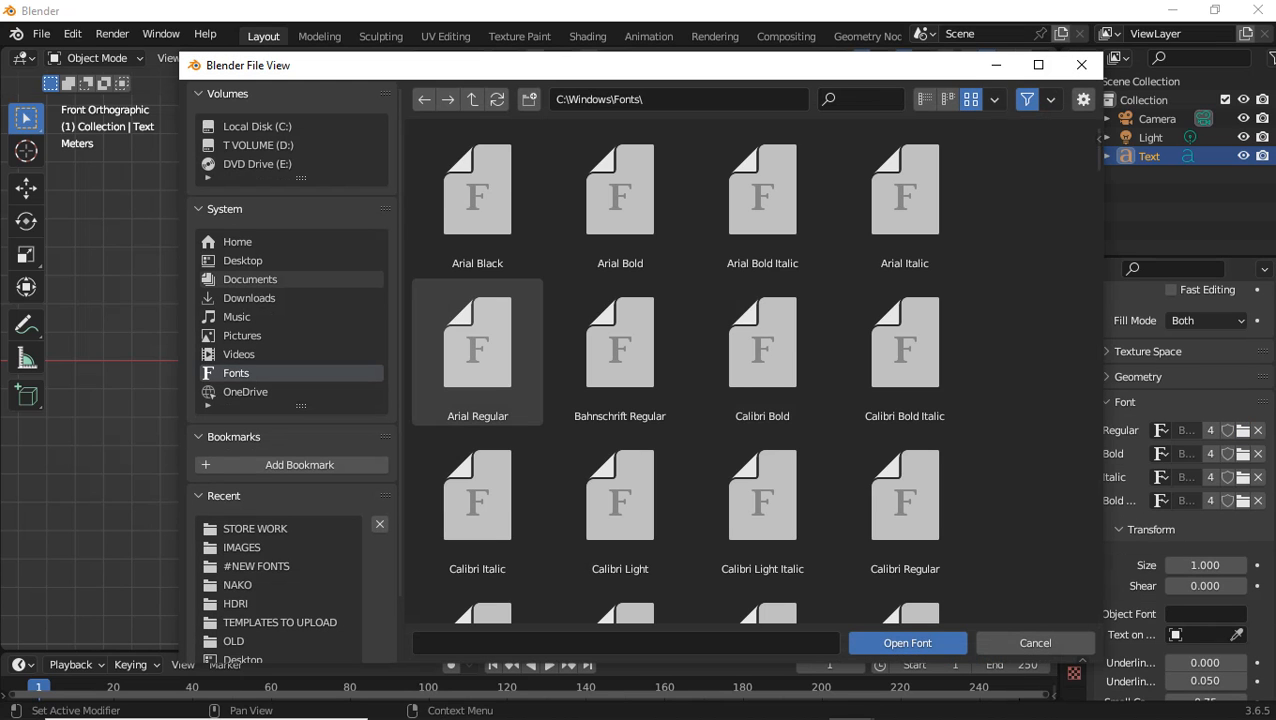
left_click(258, 145)
double_click(477, 190)
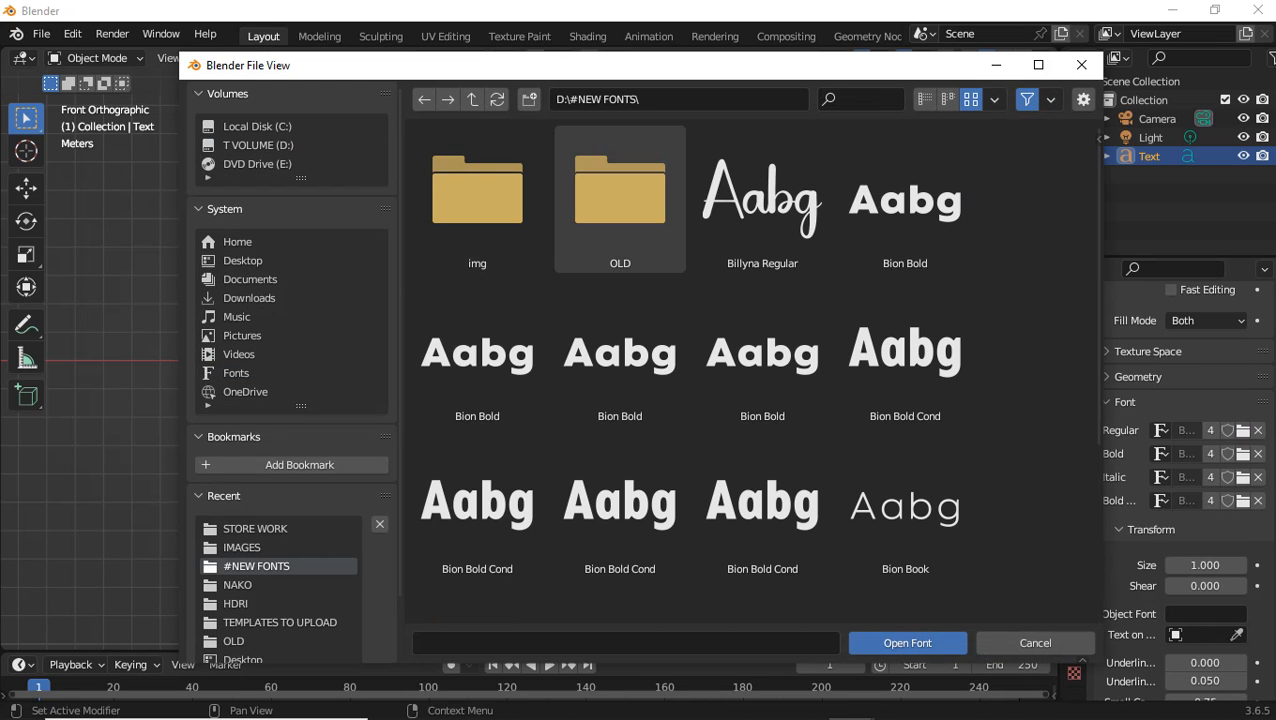
scroll(762, 360, "down", 5)
double_click(905, 385)
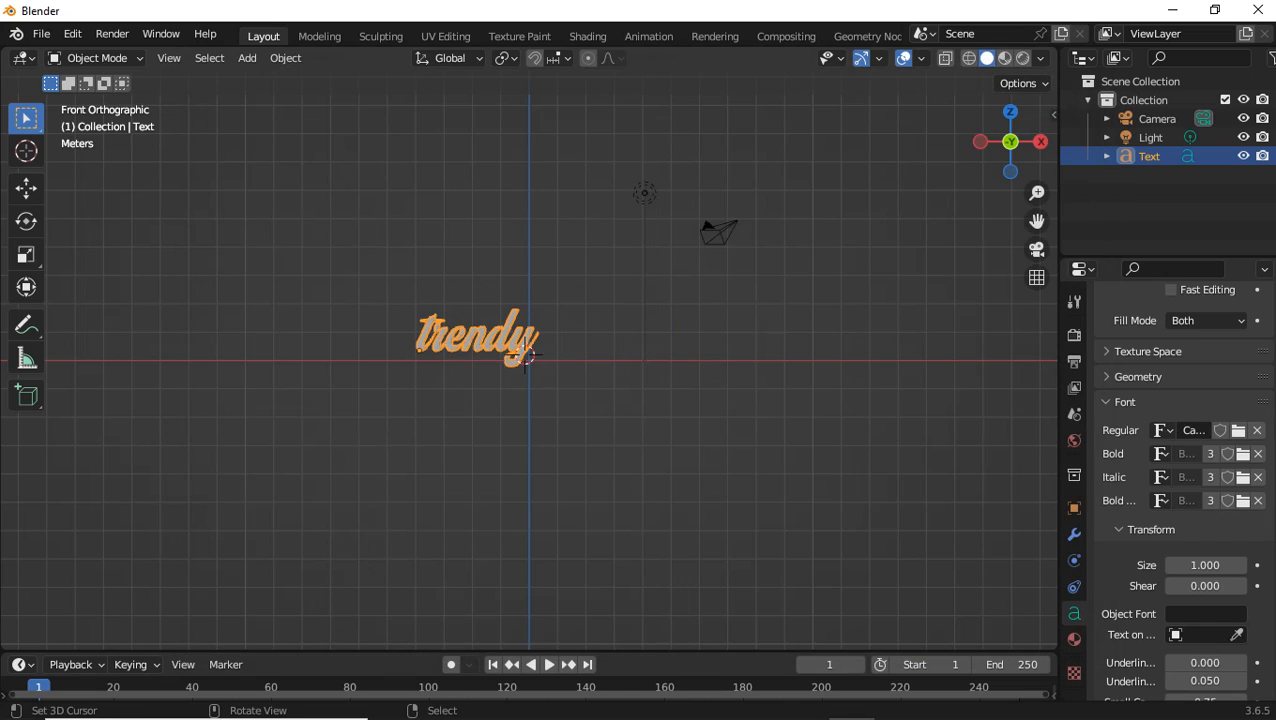
Move the "trendy" text along X, scale it up to about 7.622 and reposition it above the origin.
scroll(527, 355, "up", 3)
left_click(26, 188)
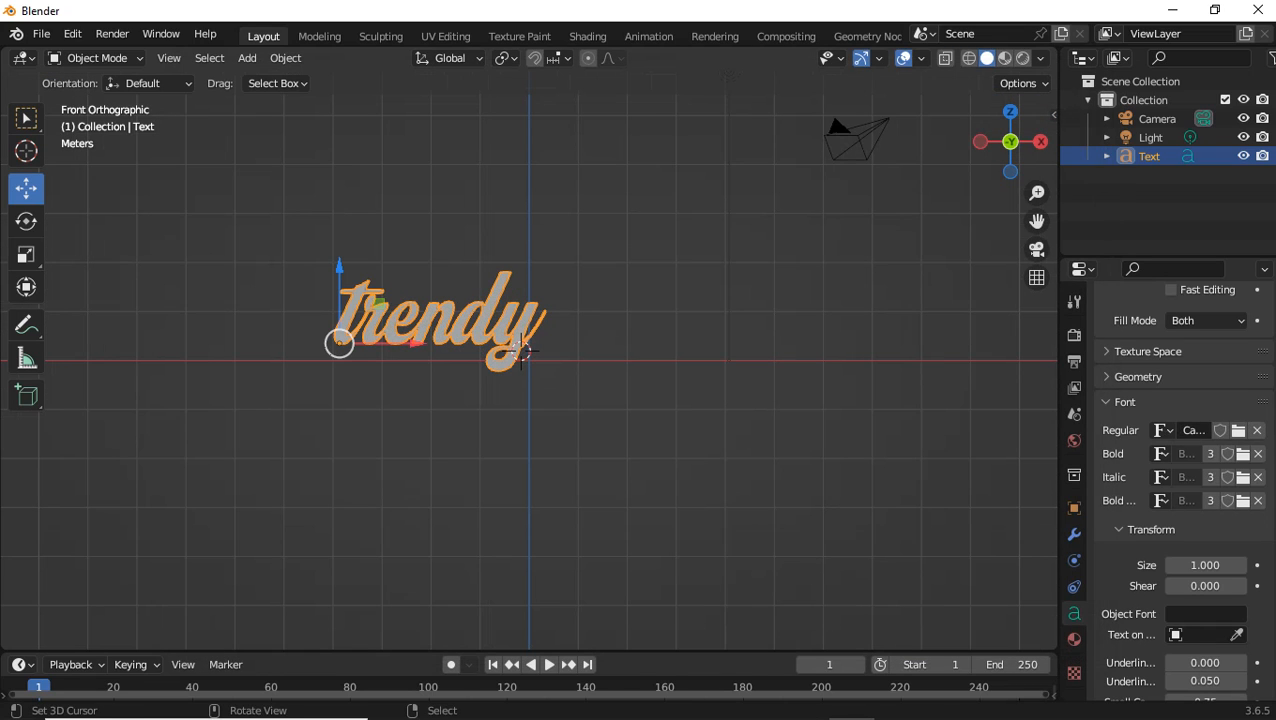
left_click_drag(412, 343, 498, 343)
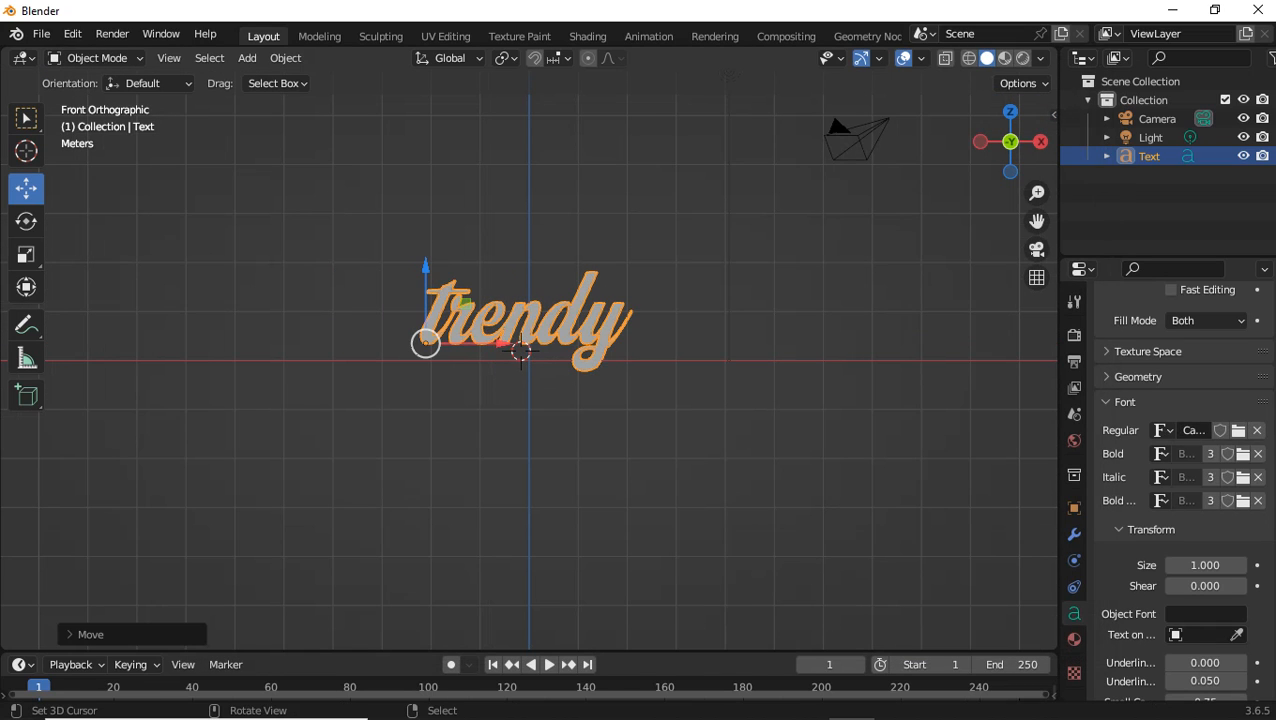
key("s")
left_click(800, 368)
key("g")
left_click(747, 334)
Give the text geometry an extrusion of 0.022 m and a round bevel depth of 0.01 m.
scroll(529, 360, "up", 1)
middle_click_drag(747, 334, 591, 534)
scroll(529, 360, "up", 2)
left_click(1125, 401)
left_click(1138, 376)
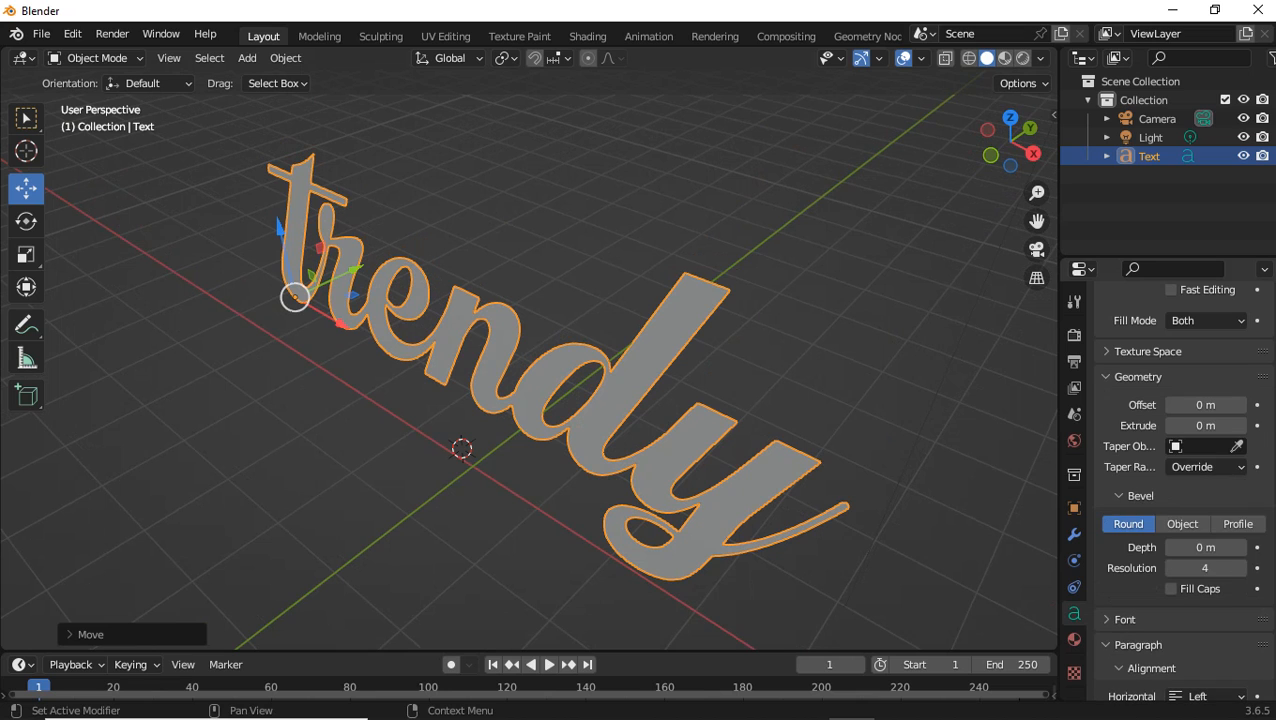
left_click_drag(1205, 425, 1228, 425)
left_click_drag(1205, 547, 1214, 547)
Look through the camera and move it about 0.8 m up to centre the text in the frame.
key("KP_1")
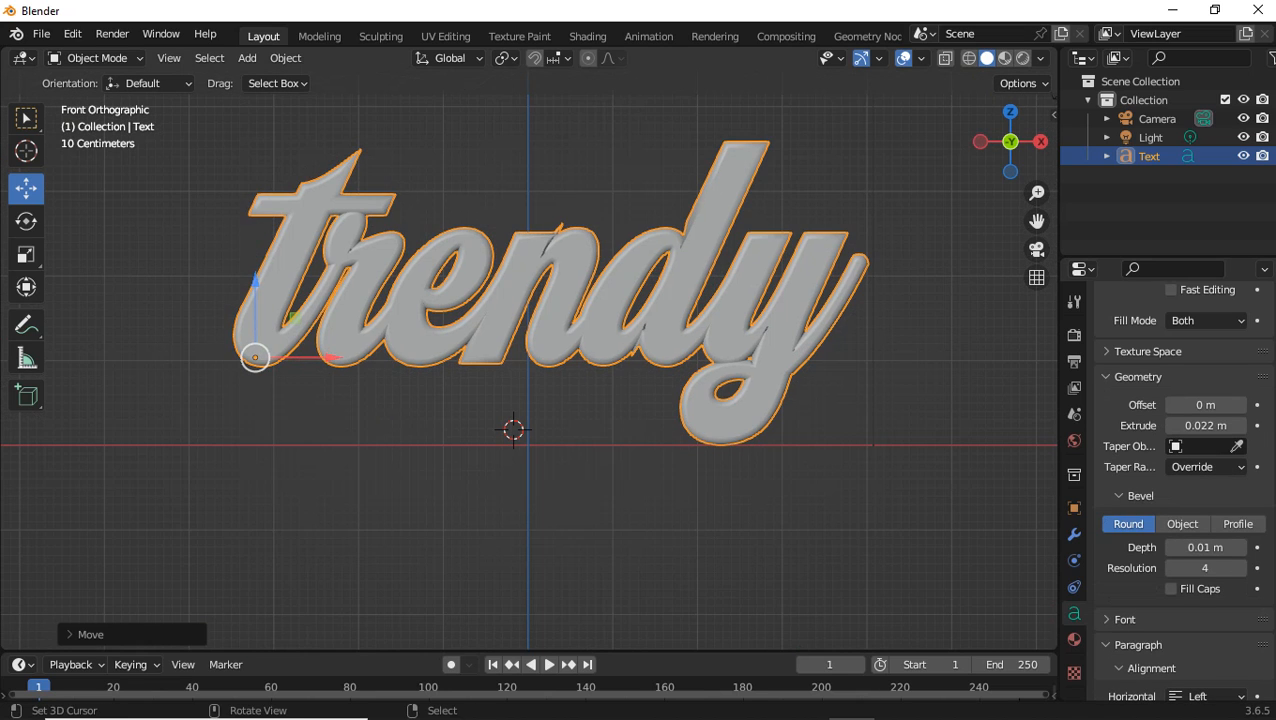
scroll(530, 360, "down", 4)
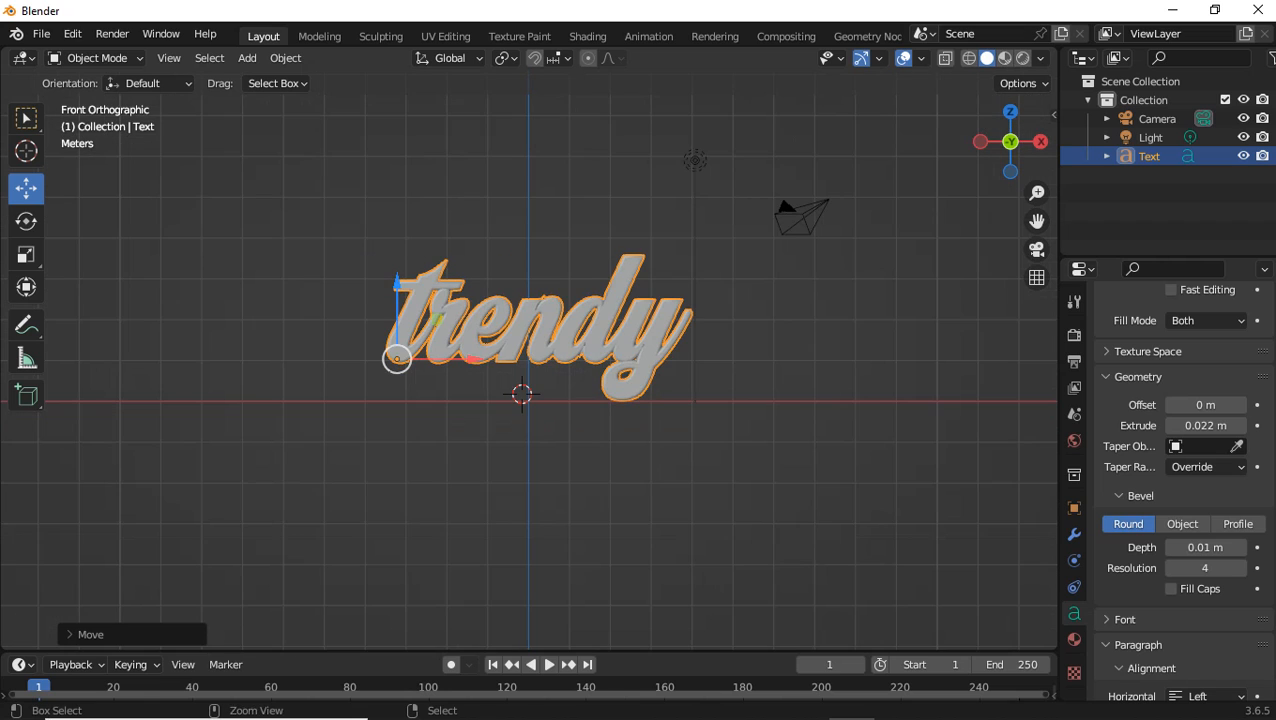
key("KP_0")
scroll(528, 360, "up", 3)
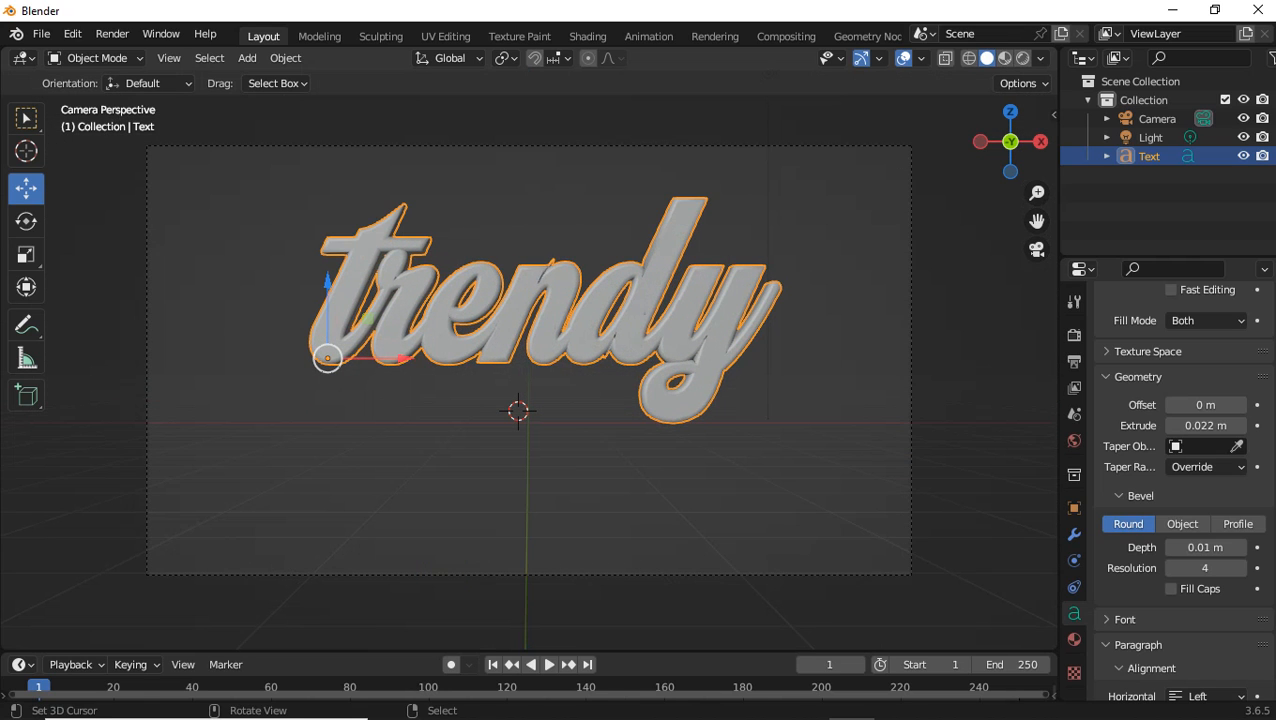
right_click(712, 574)
key("g")
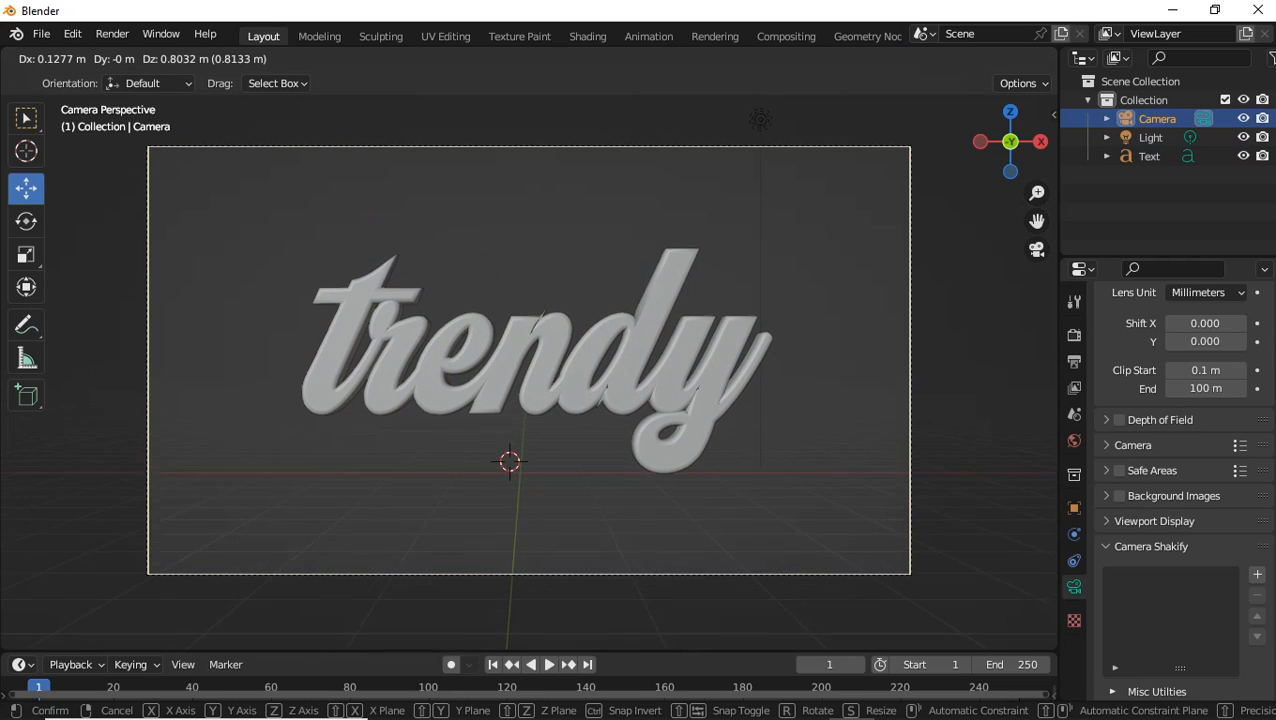
key("Return")
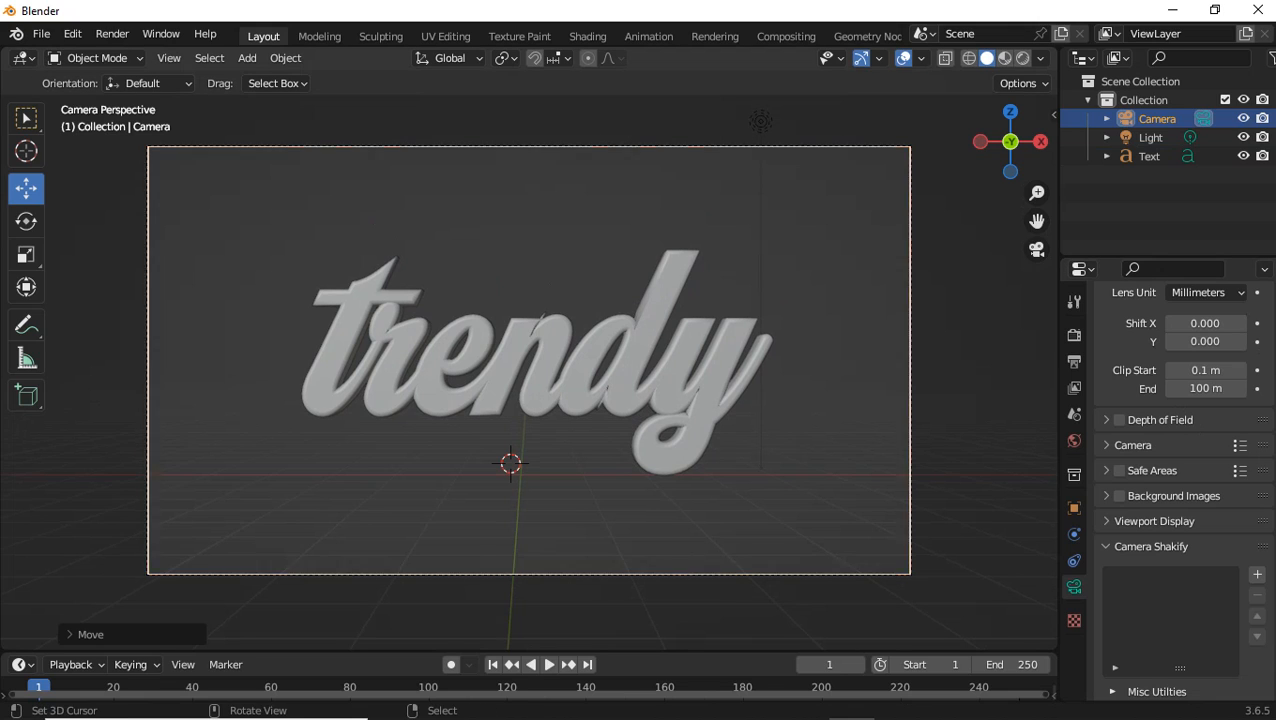
Lock the camera to the view.
key("n")
left_click(1046, 197)
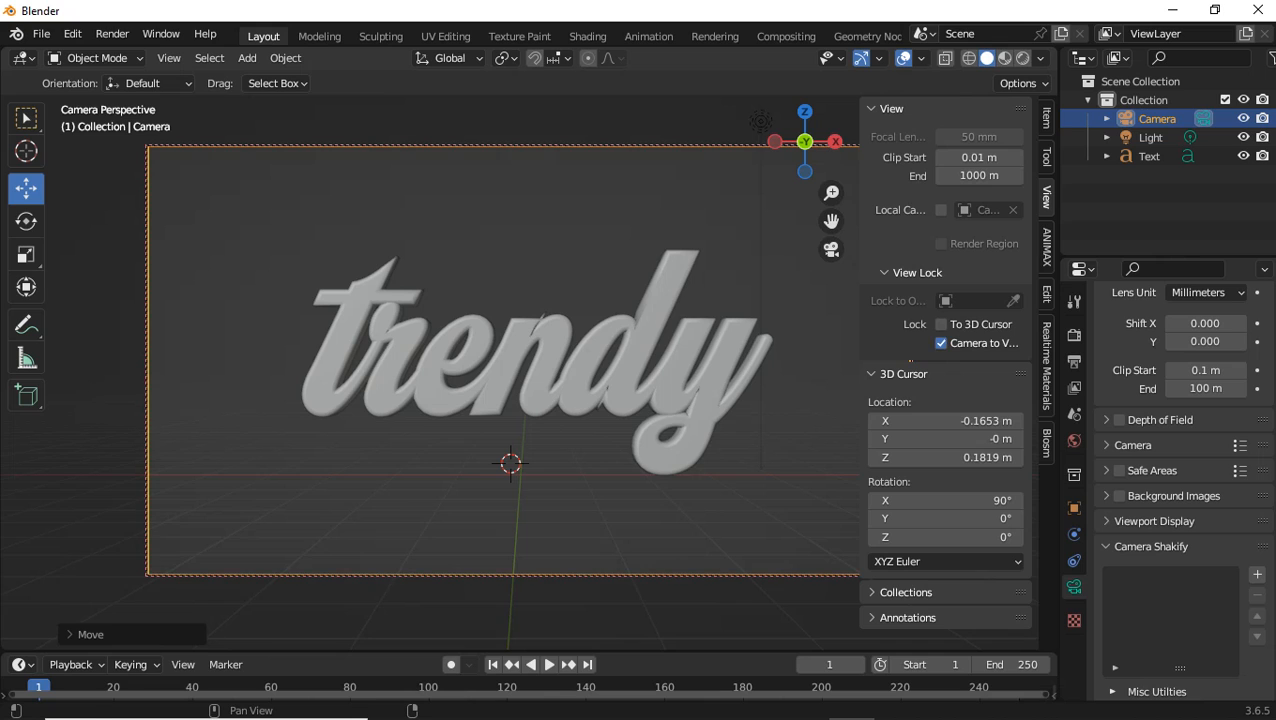
key("n")
Set the world colour to an environment texture using Factory.hdr and display the viewport in Rendered shading.
left_click(1074, 441)
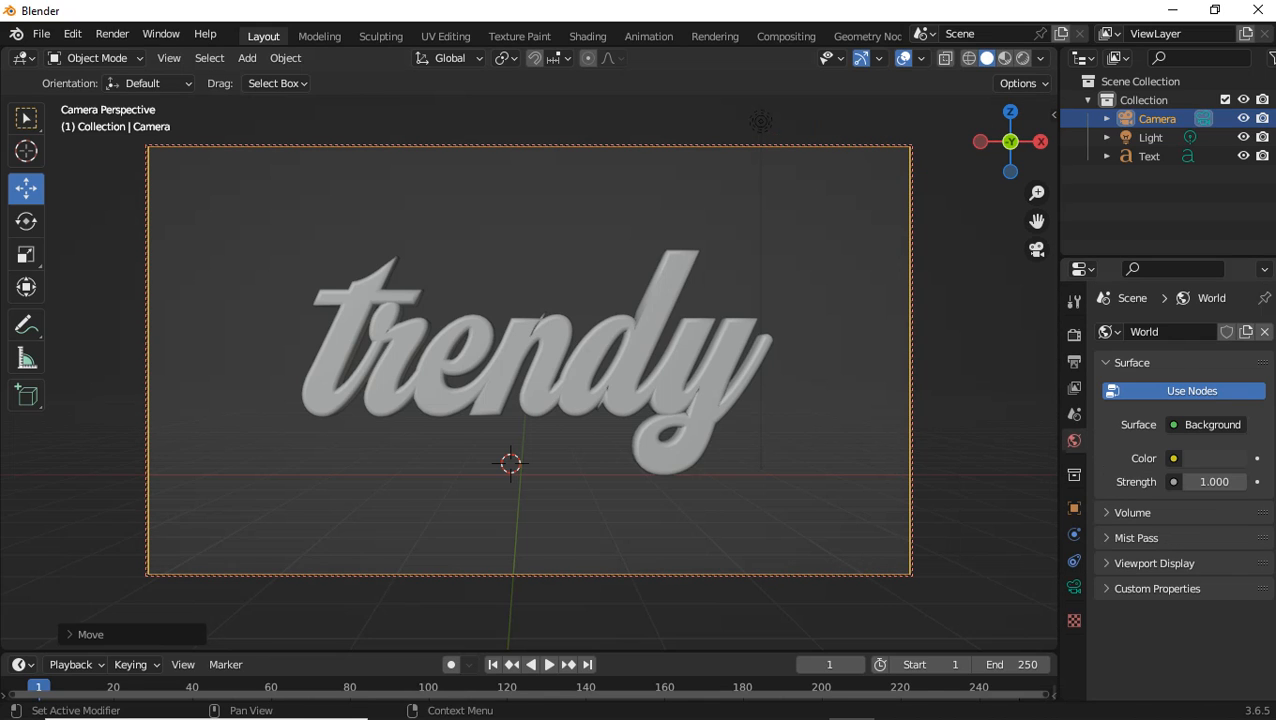
left_click(1173, 458)
left_click(784, 250)
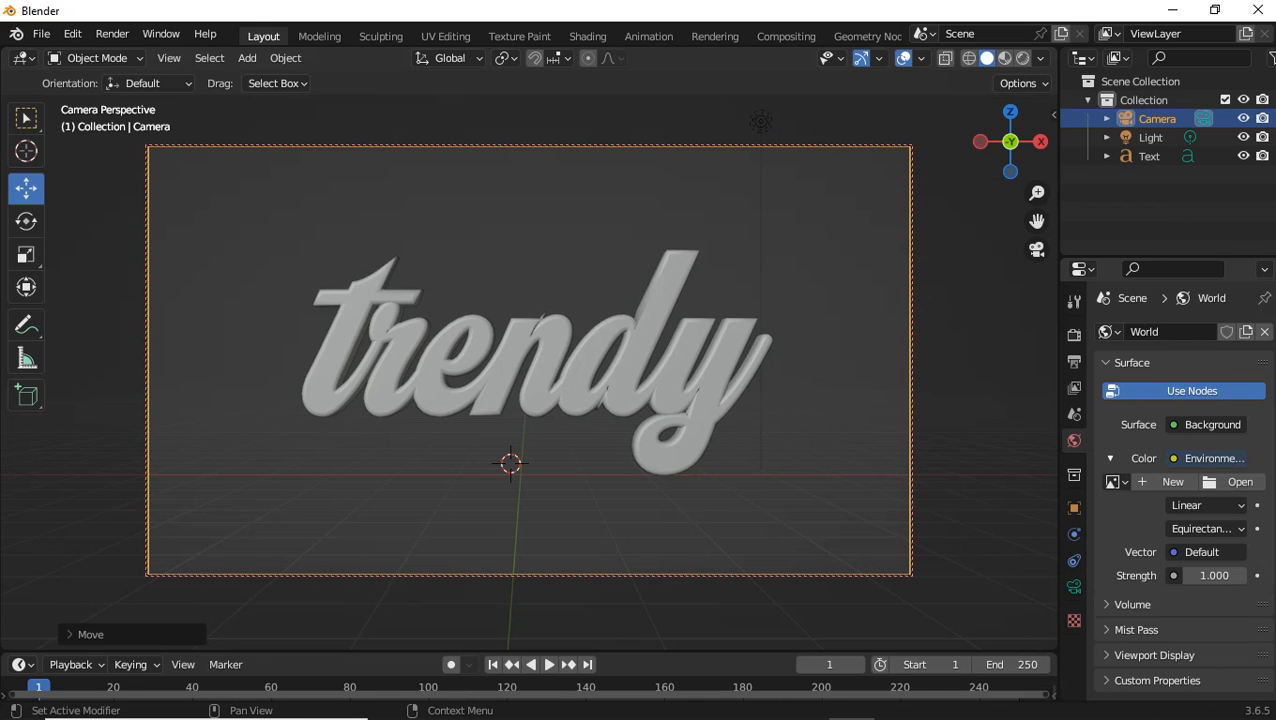
left_click(1232, 481)
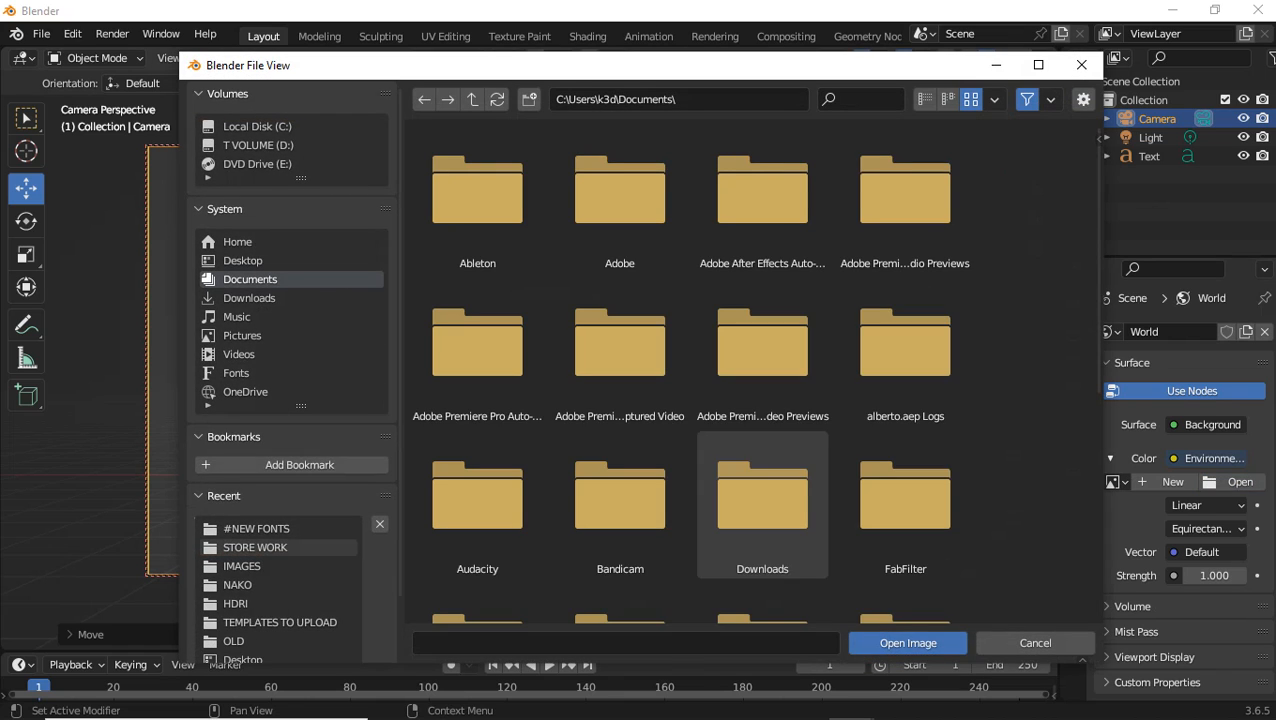
left_click(235, 603)
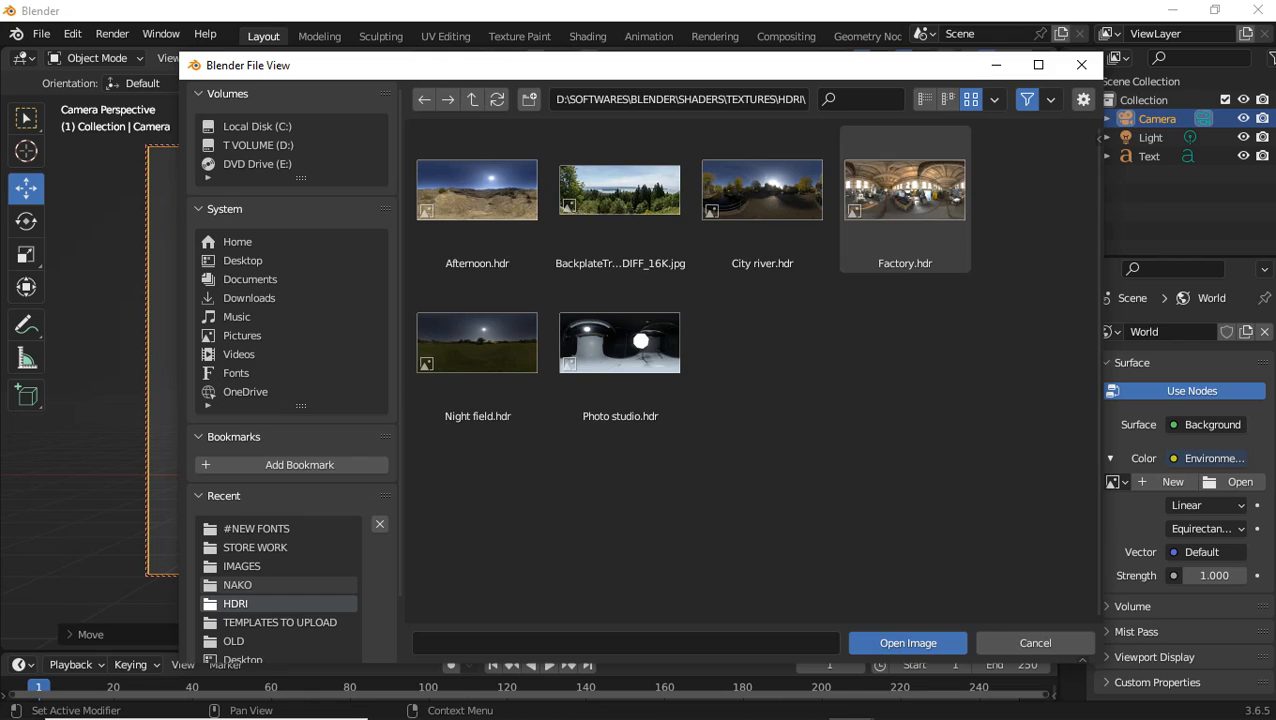
left_click(894, 198)
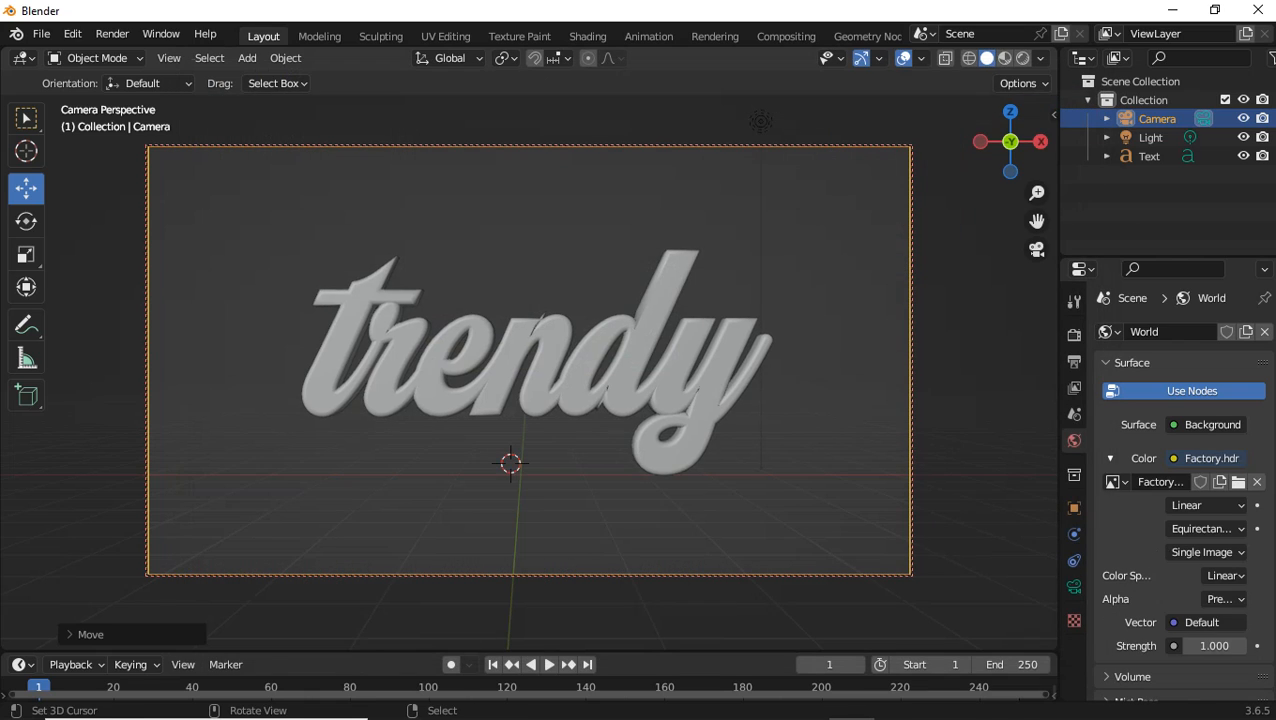
key("z")
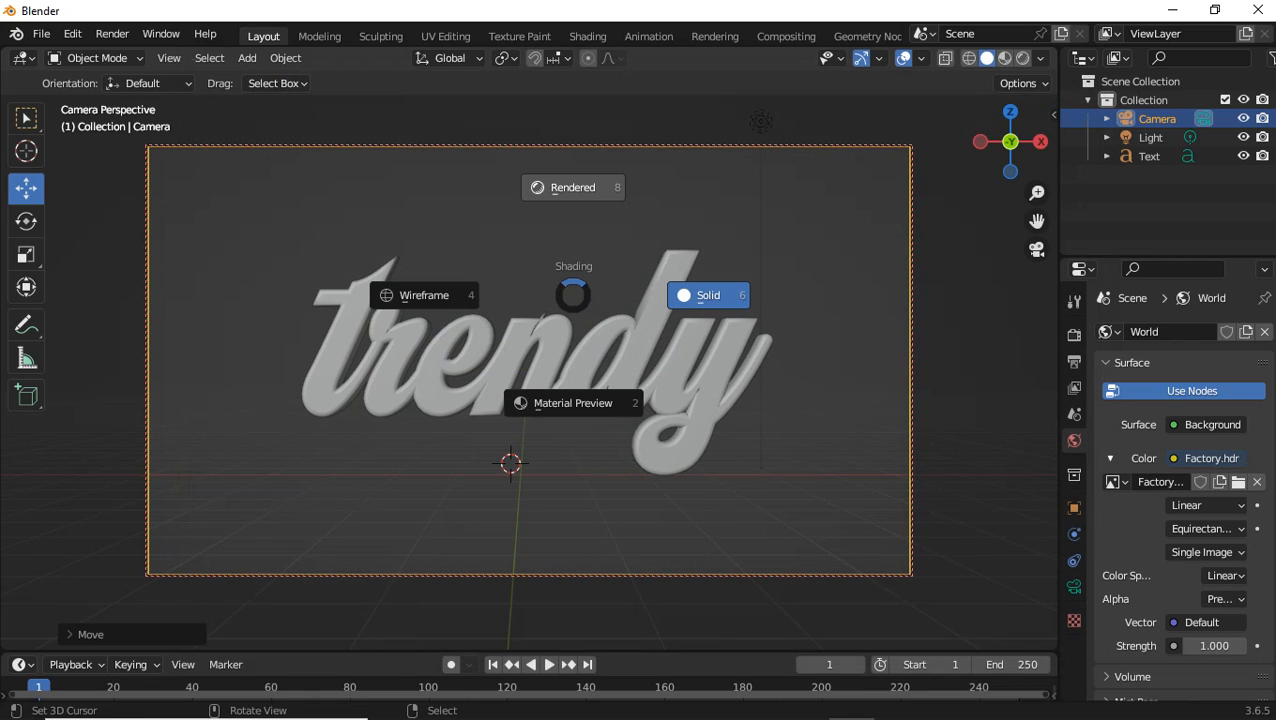
key("8")
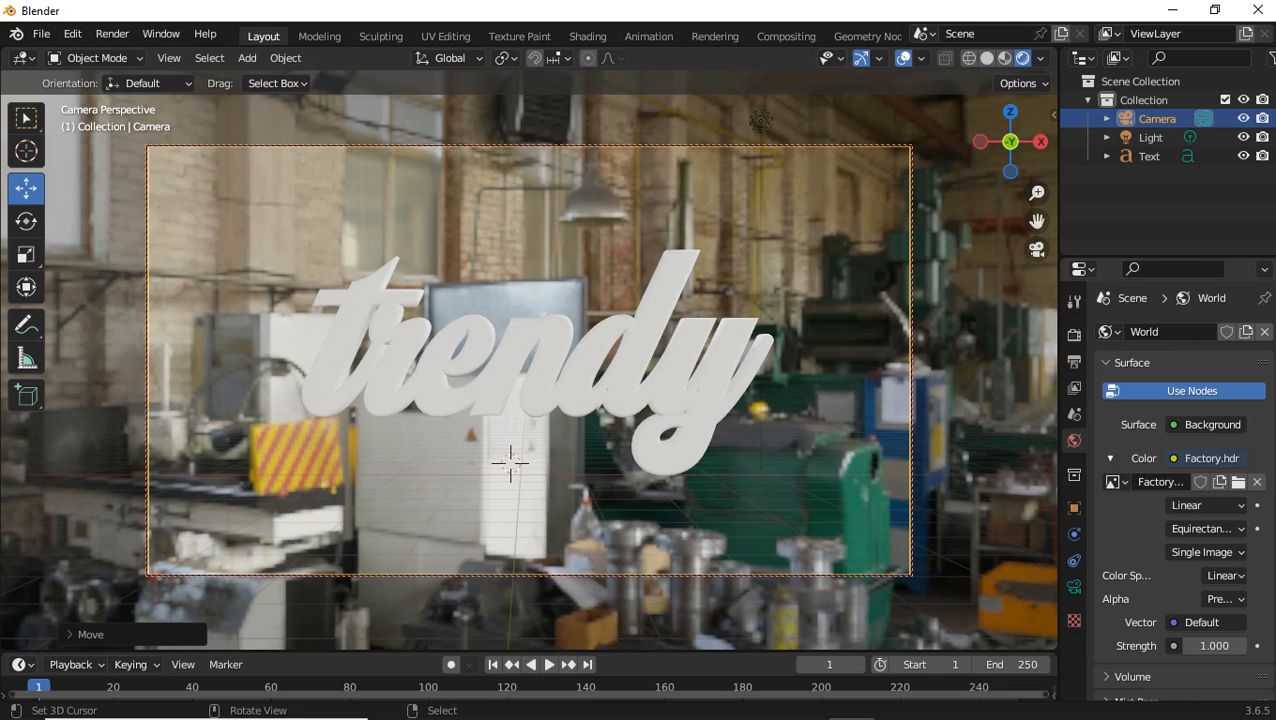
Make the render background transparent in the scene's film settings.
left_click(1074, 334)
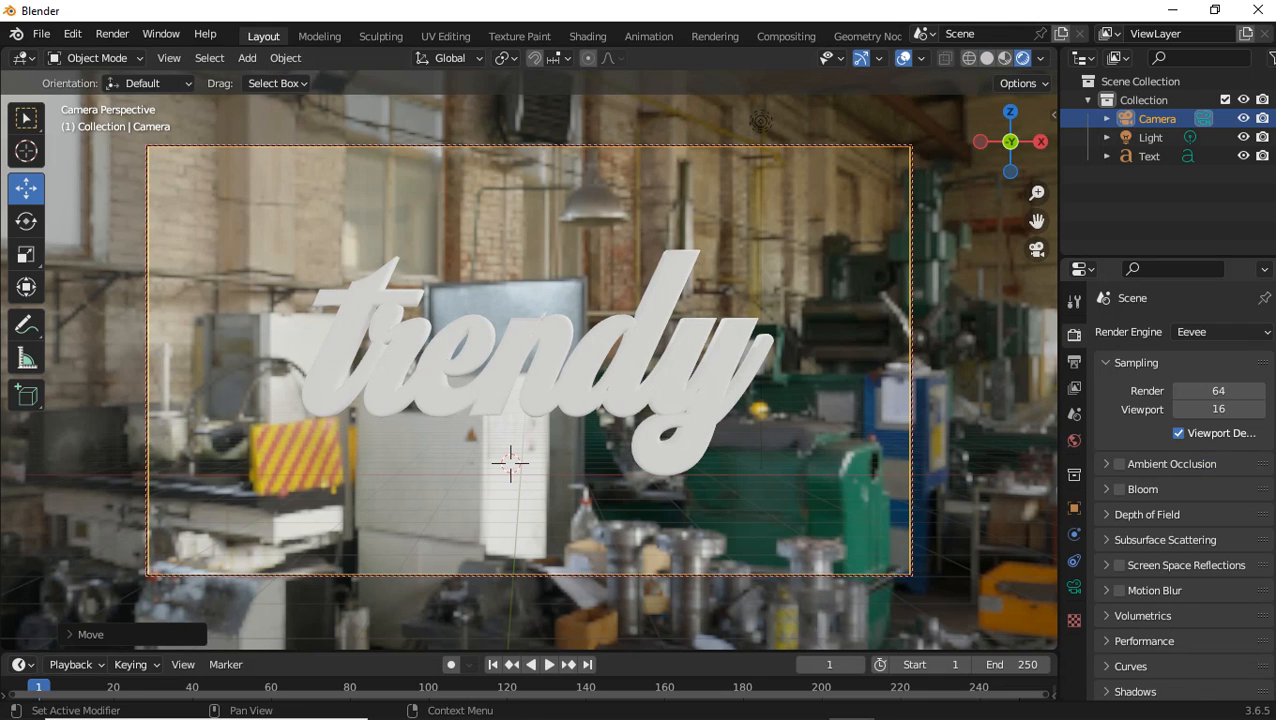
scroll(1180, 480, "down", 3)
left_click(1125, 629)
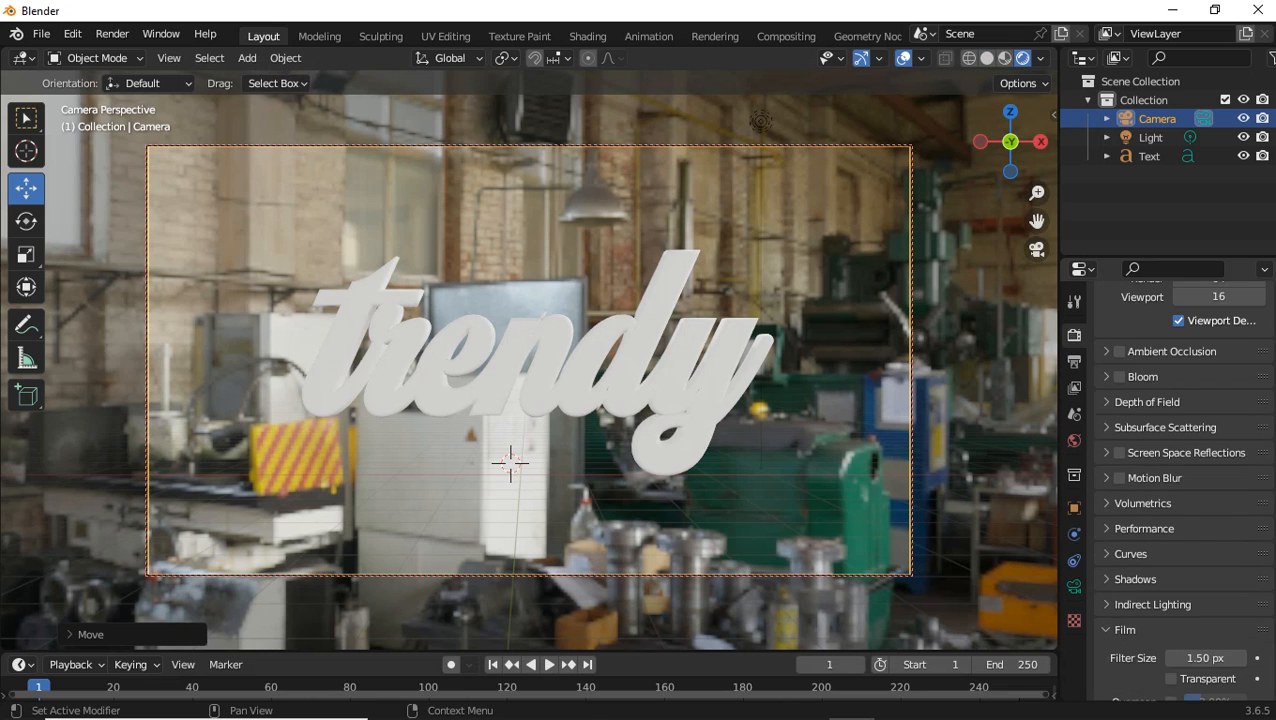
scroll(1180, 500, "down", 3)
left_click(1171, 566)
left_click(1125, 517)
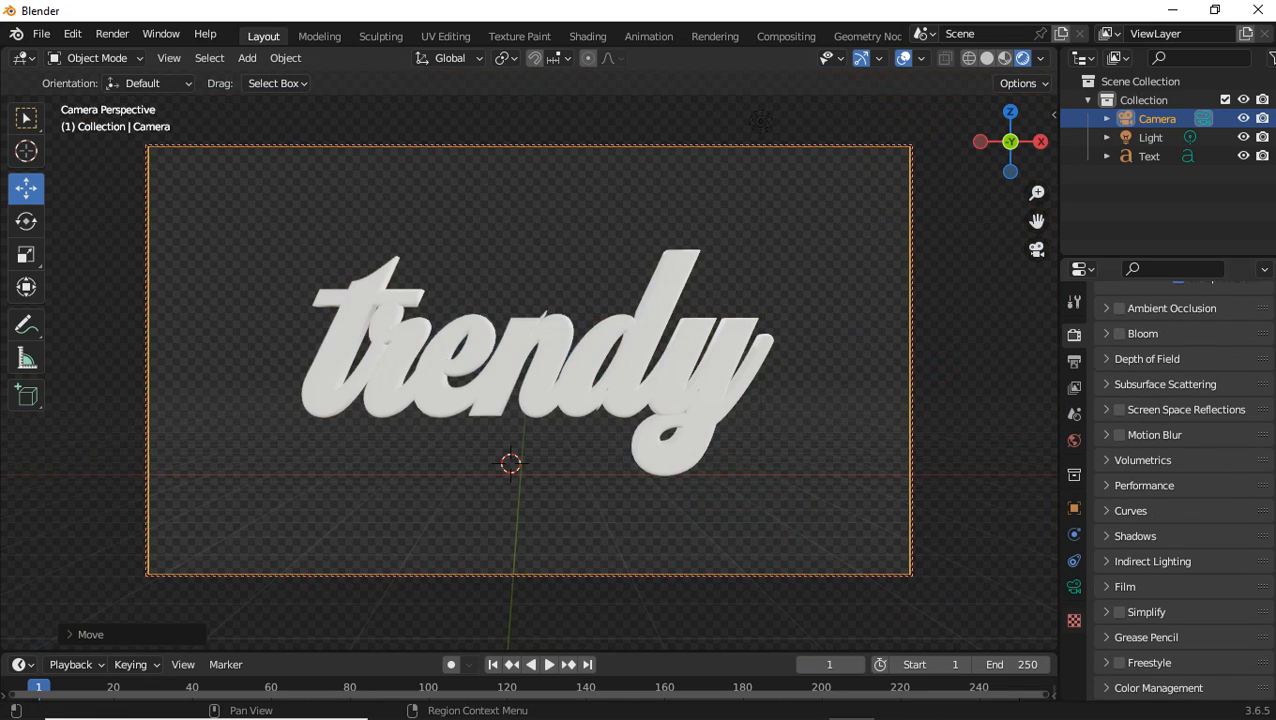
Add a new material to the text with Metallic 1.000 and Roughness 0.051, and deselect the text.
left_click(320, 410)
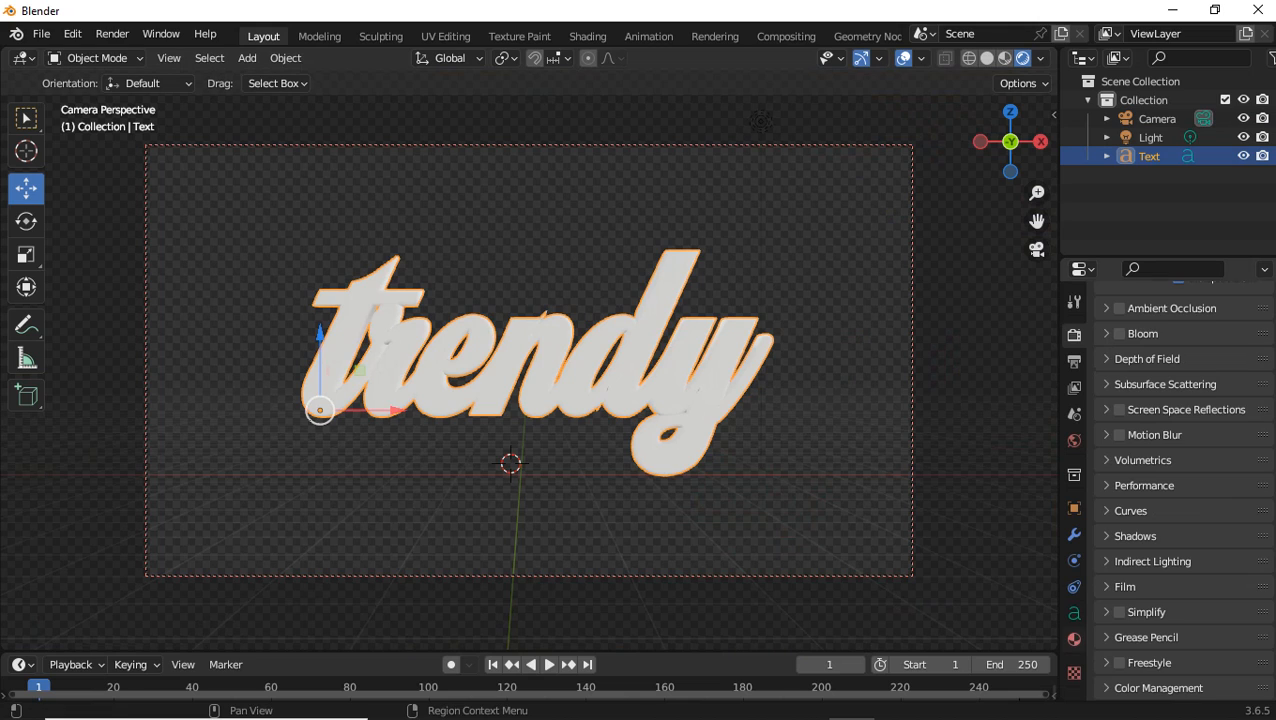
left_click(1074, 639)
left_click(1206, 411)
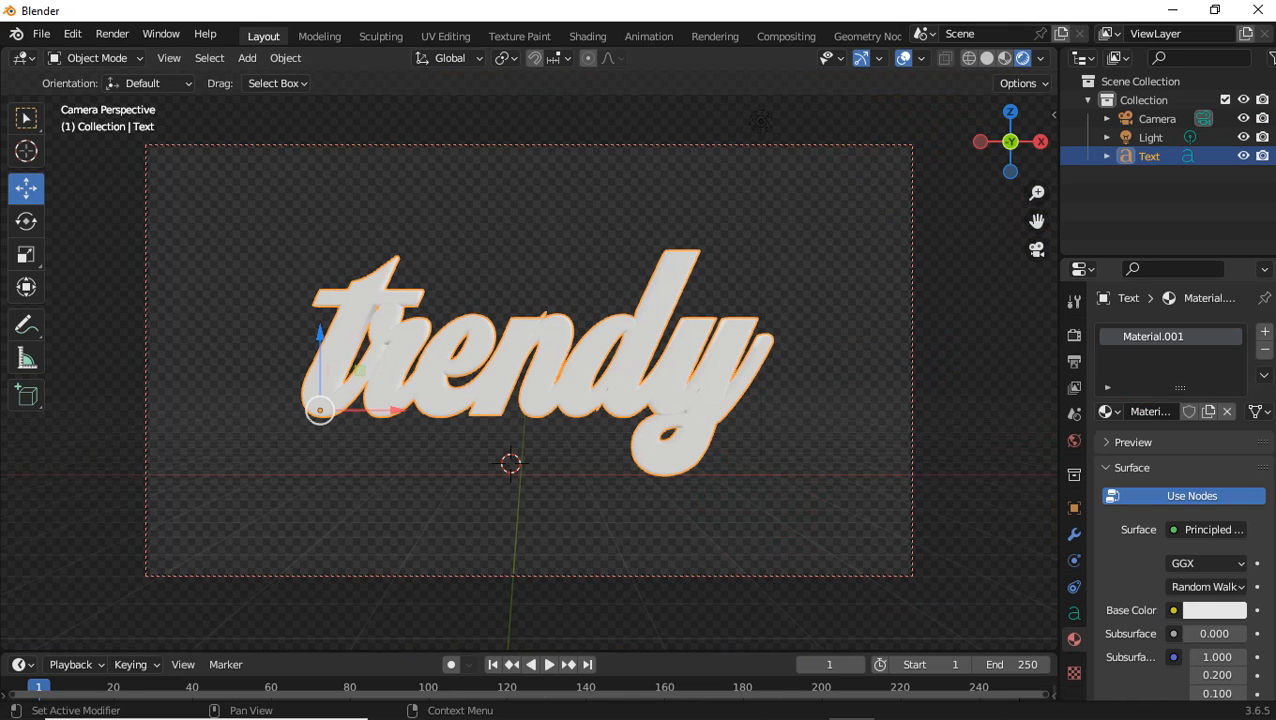
left_click(1214, 610)
scroll(1214, 610, "down", 4)
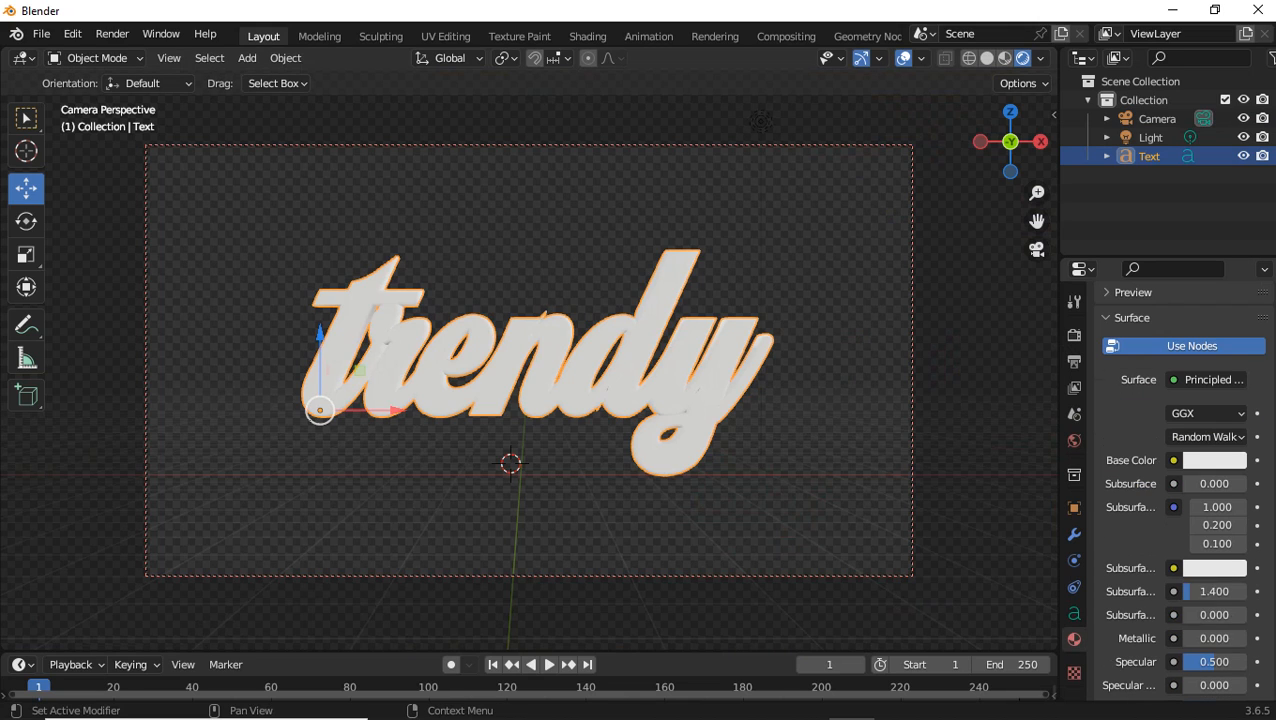
left_click_drag(1214, 638, 1187, 633)
scroll(1180, 500, "down", 2)
key("alt+a")
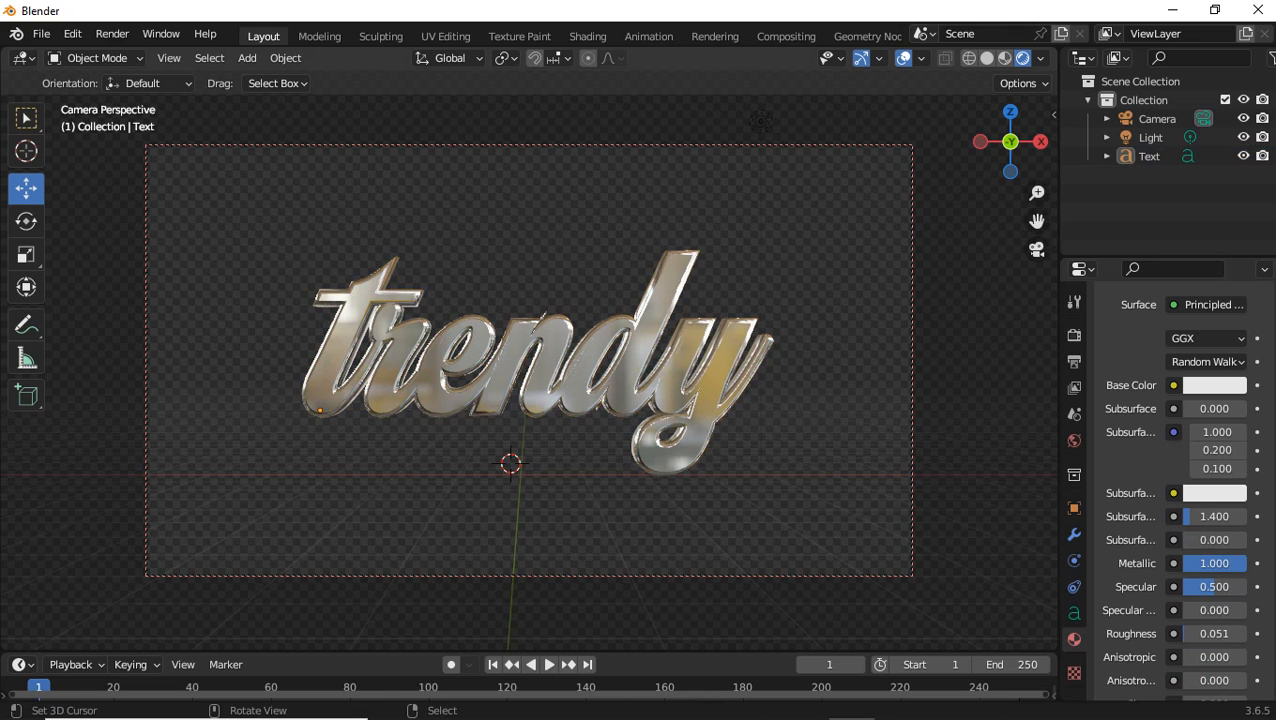
Select the text, switch to the Animation workspace and set its camera view to Rendered shading.
right_click(543, 316)
left_click(649, 36)
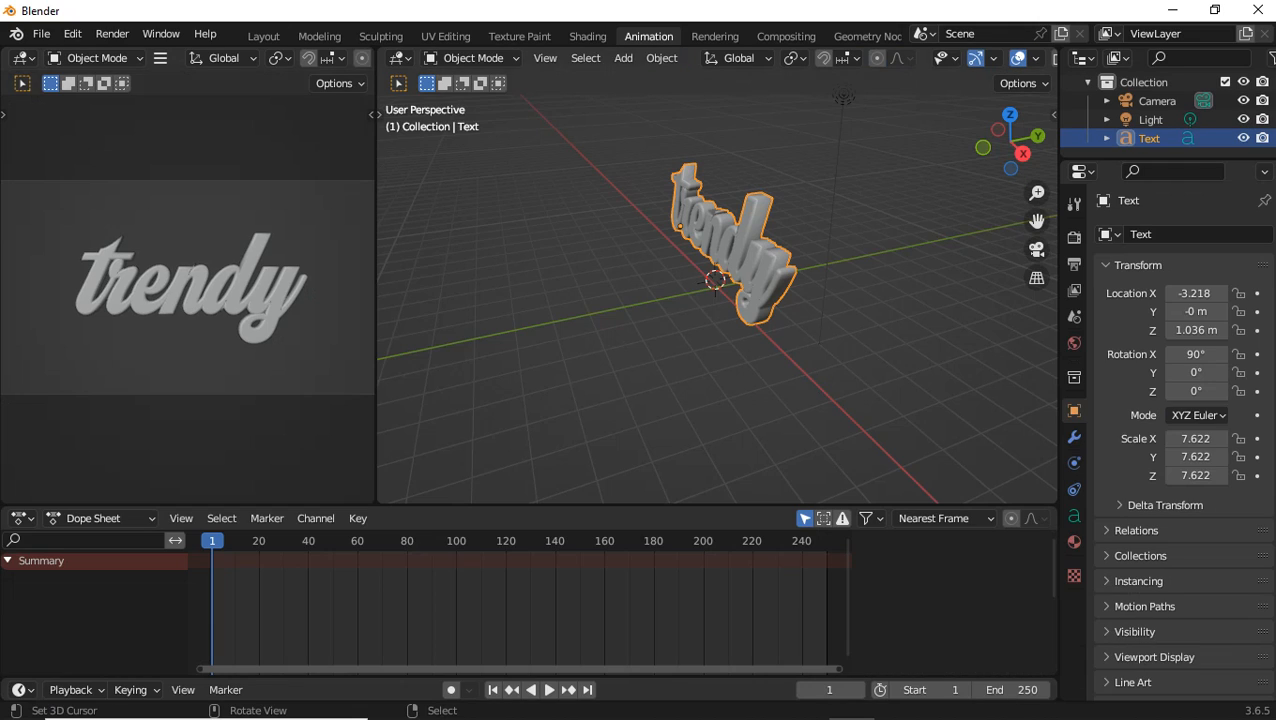
scroll(300, 58, "down", 5)
left_click(359, 58)
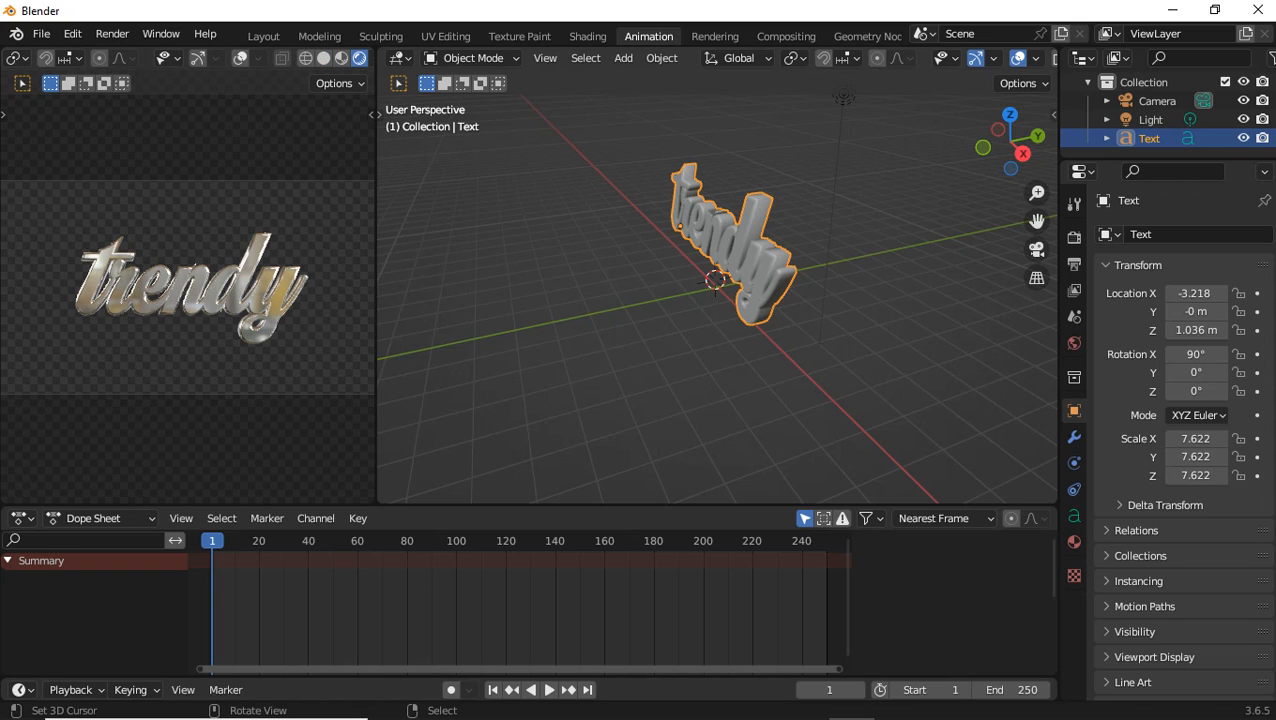
right_click(844, 97)
key("KP_7")
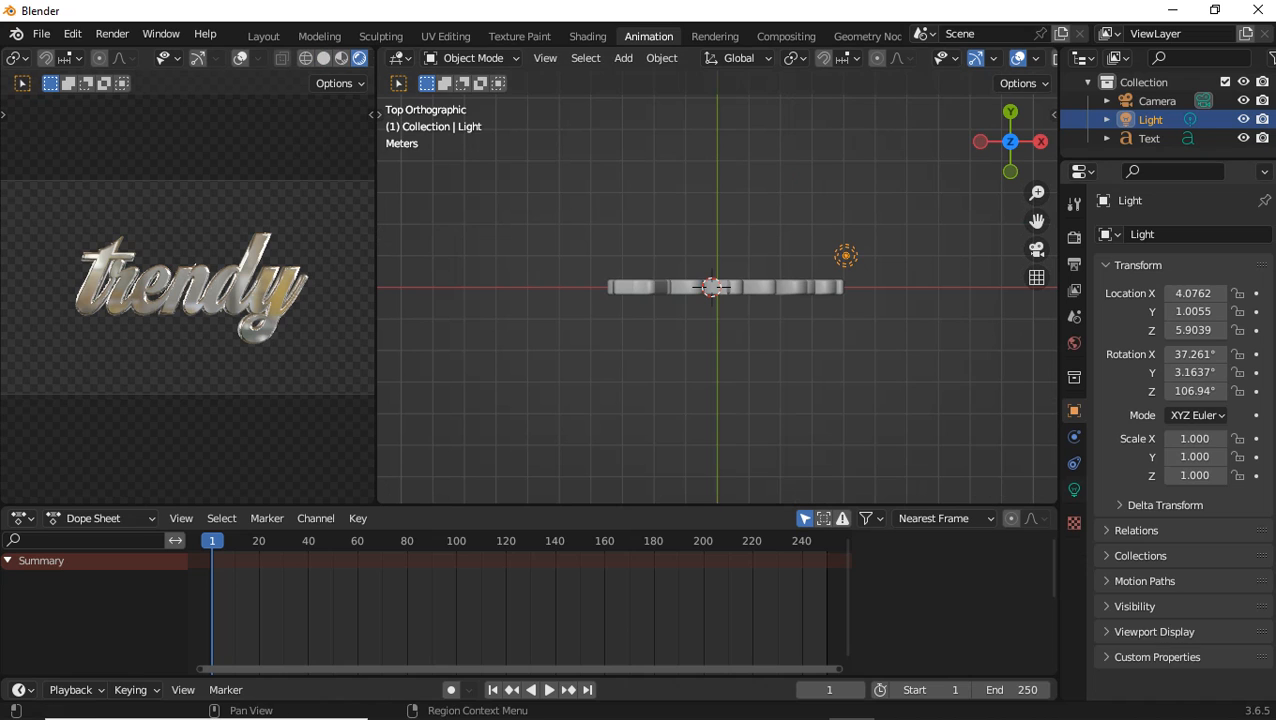
left_click(1074, 489)
Scale up the text uniformly in the front view until it extends past the camera frame.
key("KP_1")
right_click(780, 245)
scroll(780, 245, "down", 4)
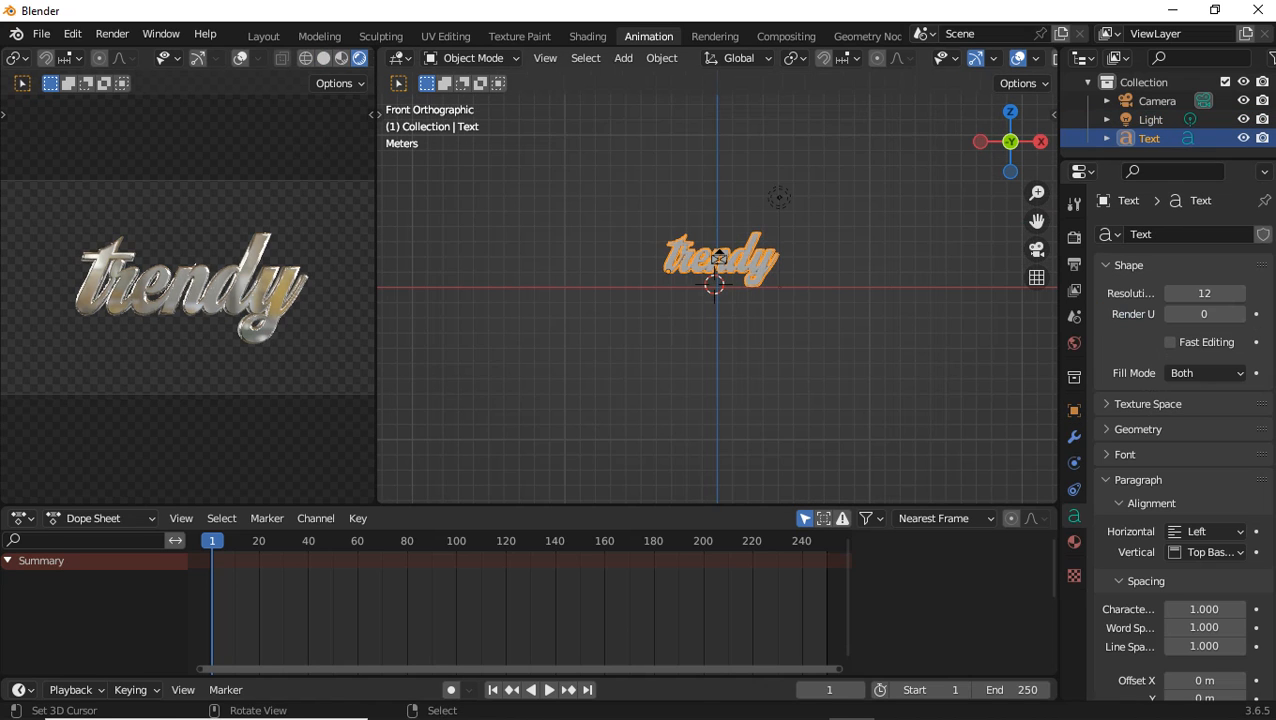
key("s")
left_click(962, 321)
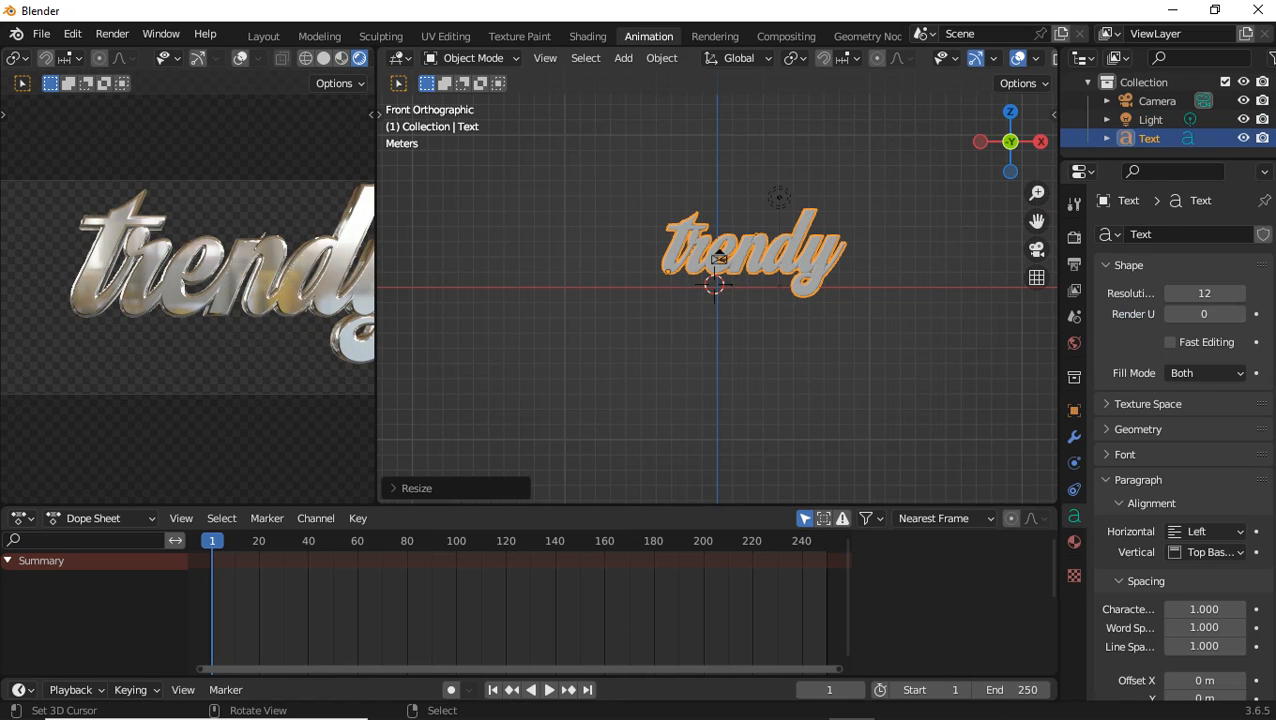
Move the light in front of the text in the top view and set its radius to 3 m.
right_click(779, 197)
key("KP_7")
key("g")
left_click(834, 349)
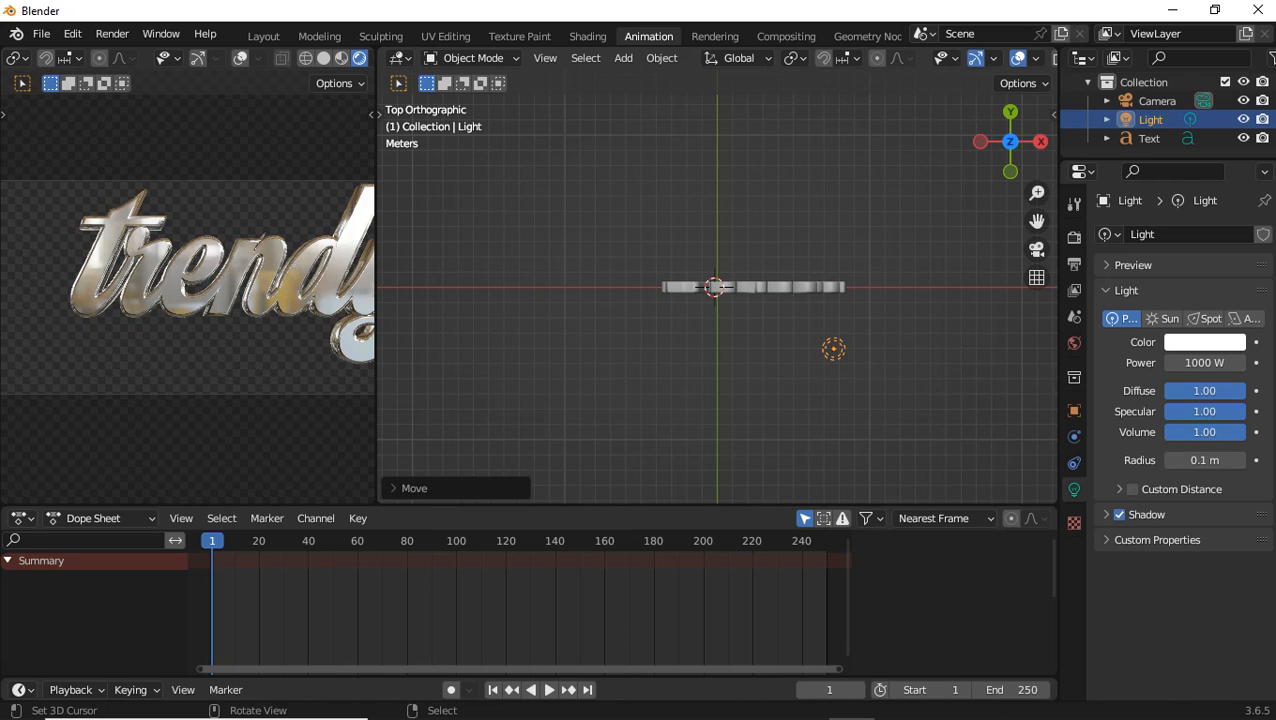
left_click(1204, 460)
type("3")
key("Return")
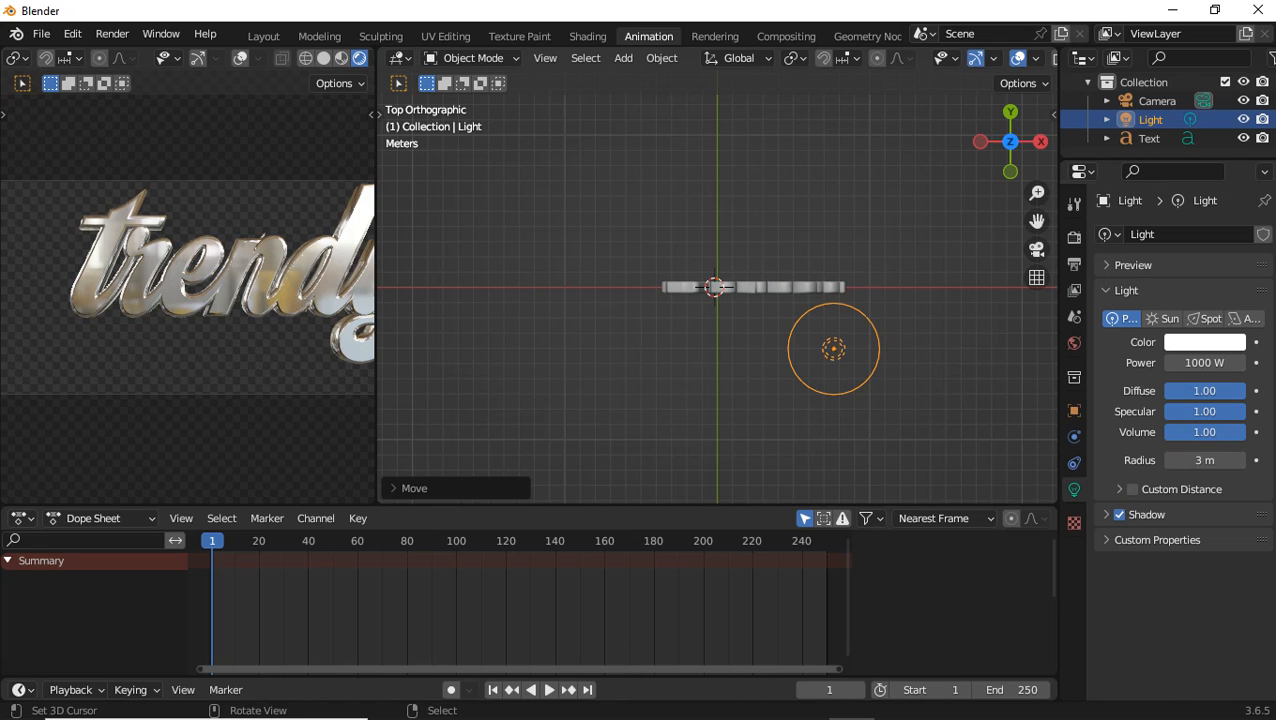
key("KP_1")
In the Layout workspace, move the camera so that the whole text fits inside its frame.
left_click(263, 36)
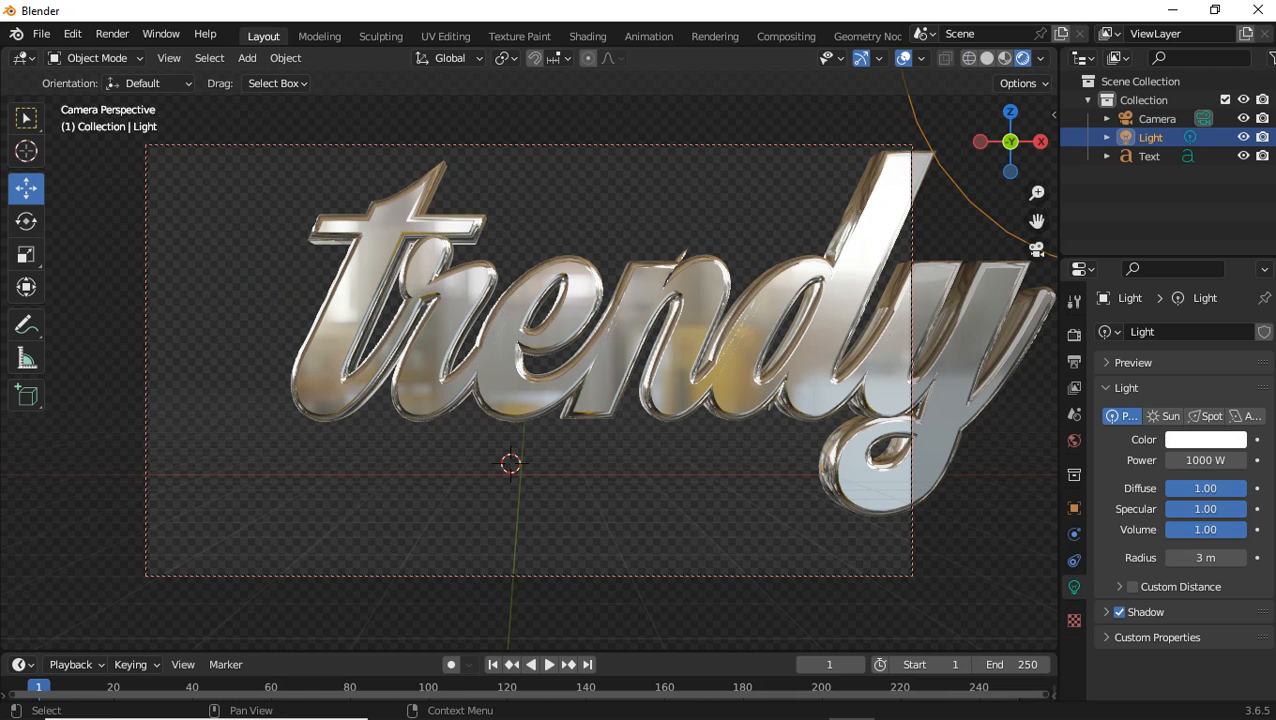
left_click(1157, 118)
key("g")
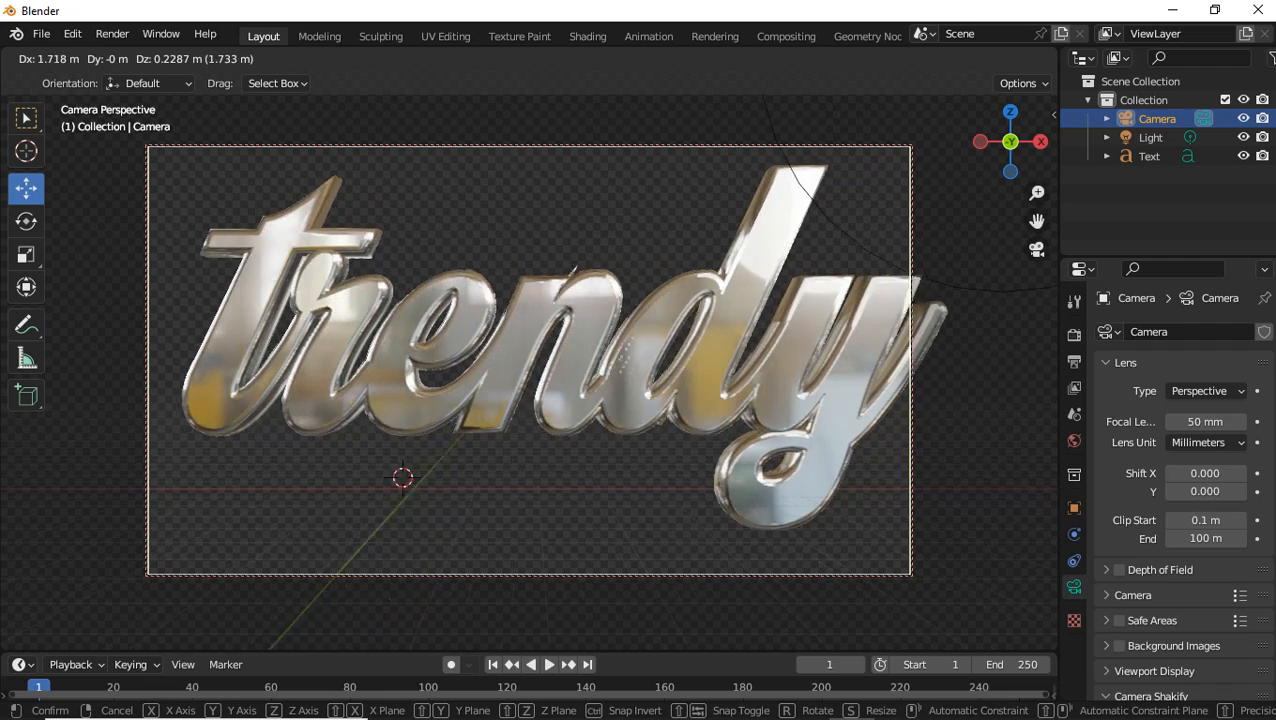
key("Return")
middle_click_drag(529, 330, 529, 434, "ctrl")
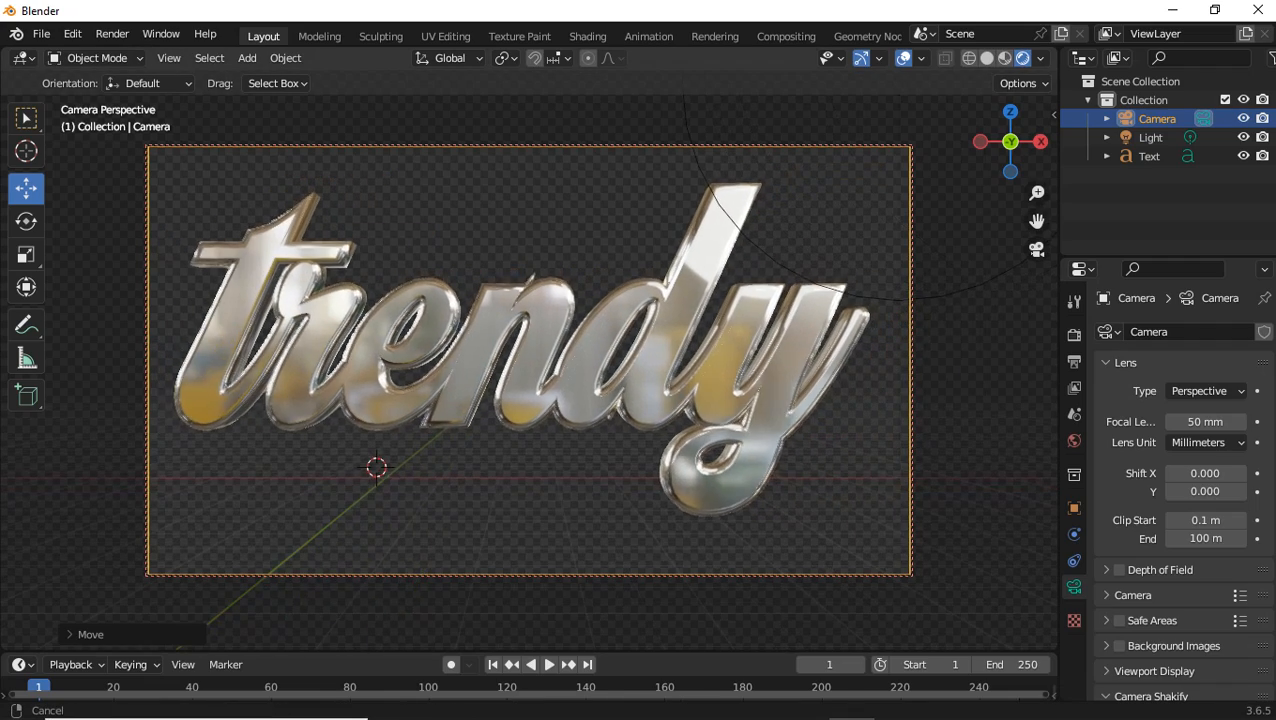
Move the light down to just above the letters "dy" and enable Bloom in the render settings.
right_click_drag(861, 112, 845, 198)
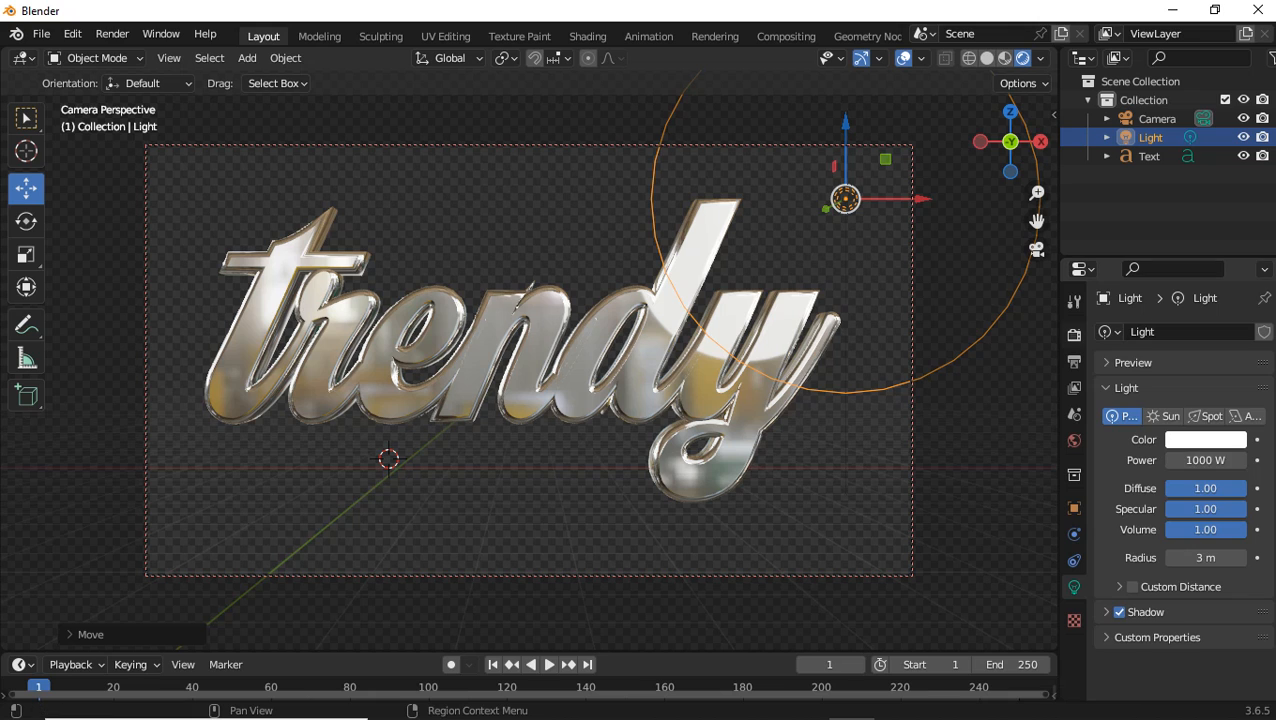
left_click(1074, 334)
left_click(1119, 489)
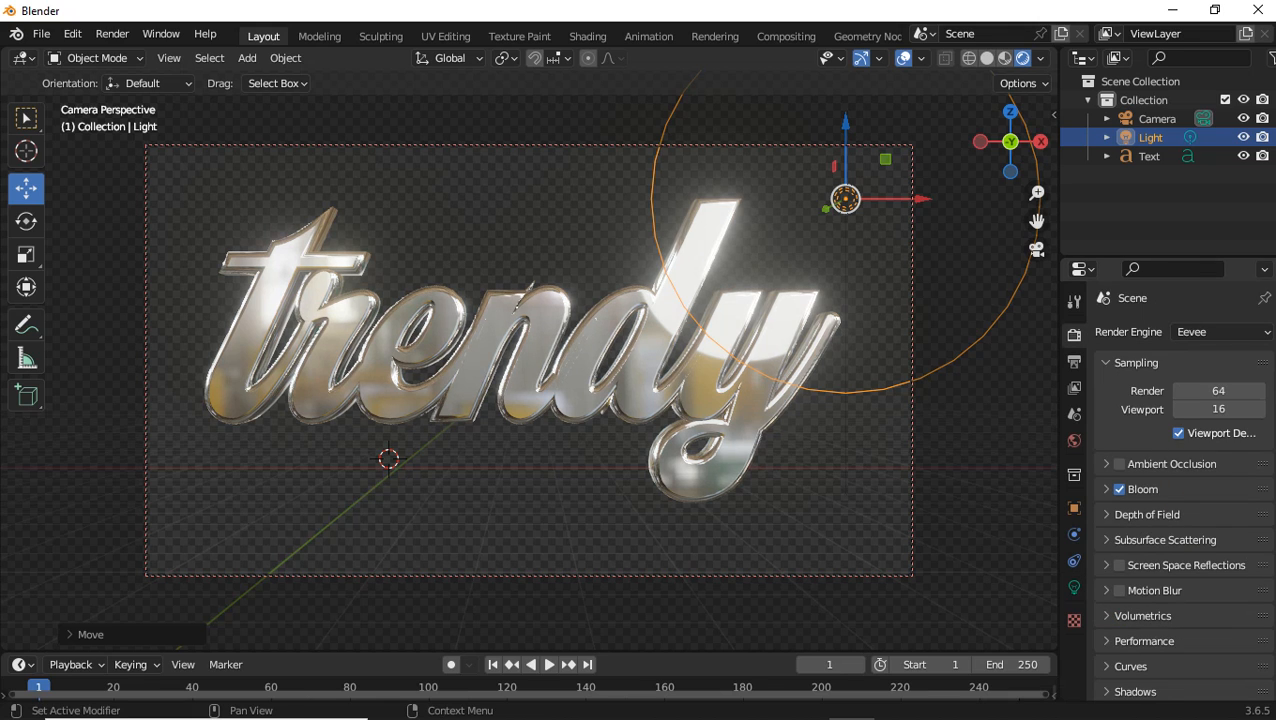
Set the light's color to red with Hue 0.998, Saturation 1.000 and Value 1.000.
left_click(1074, 587)
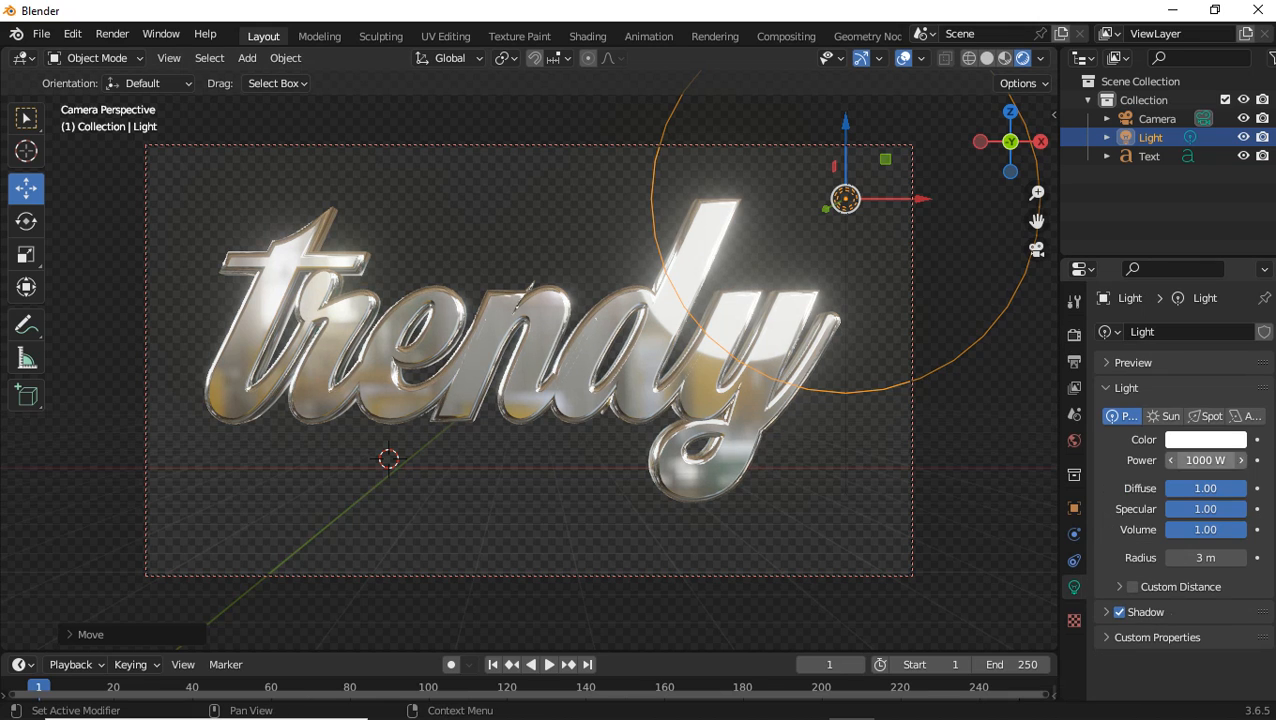
left_click(1205, 439)
left_click_drag(1149, 258, 1151, 328)
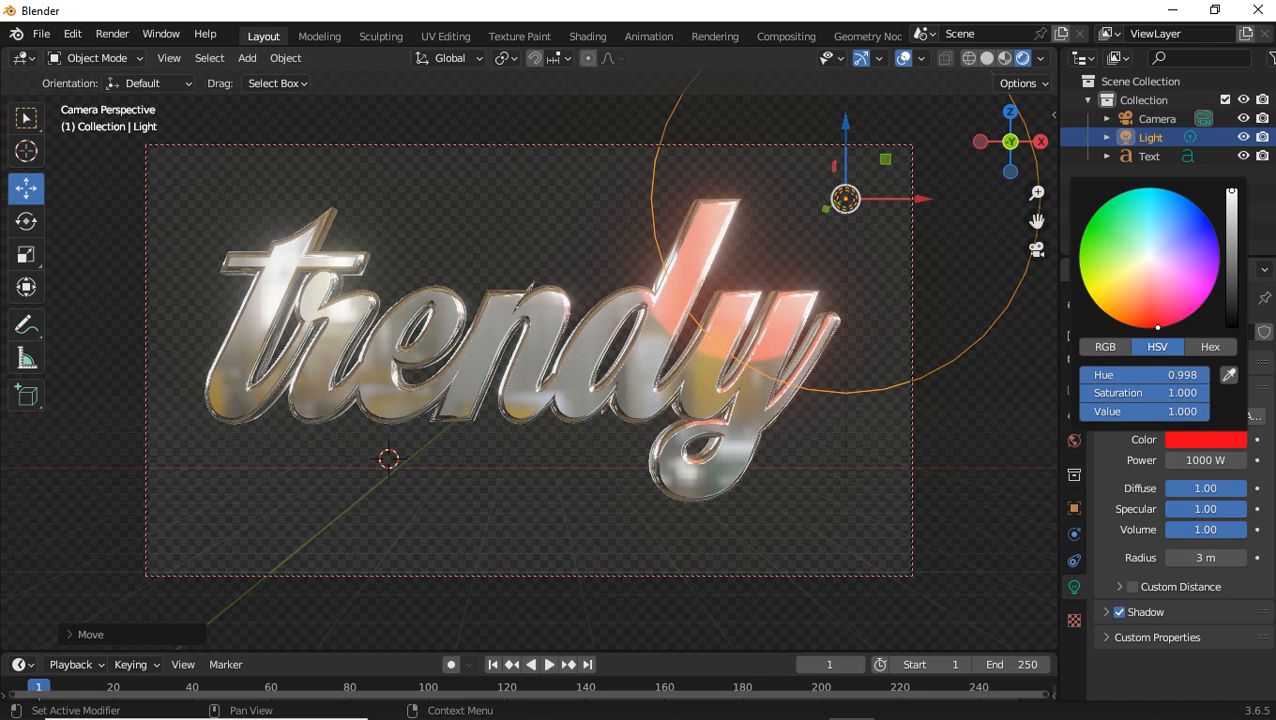
Return to the Animation workspace and slightly reposition the red light in the top and front views.
left_click(648, 36)
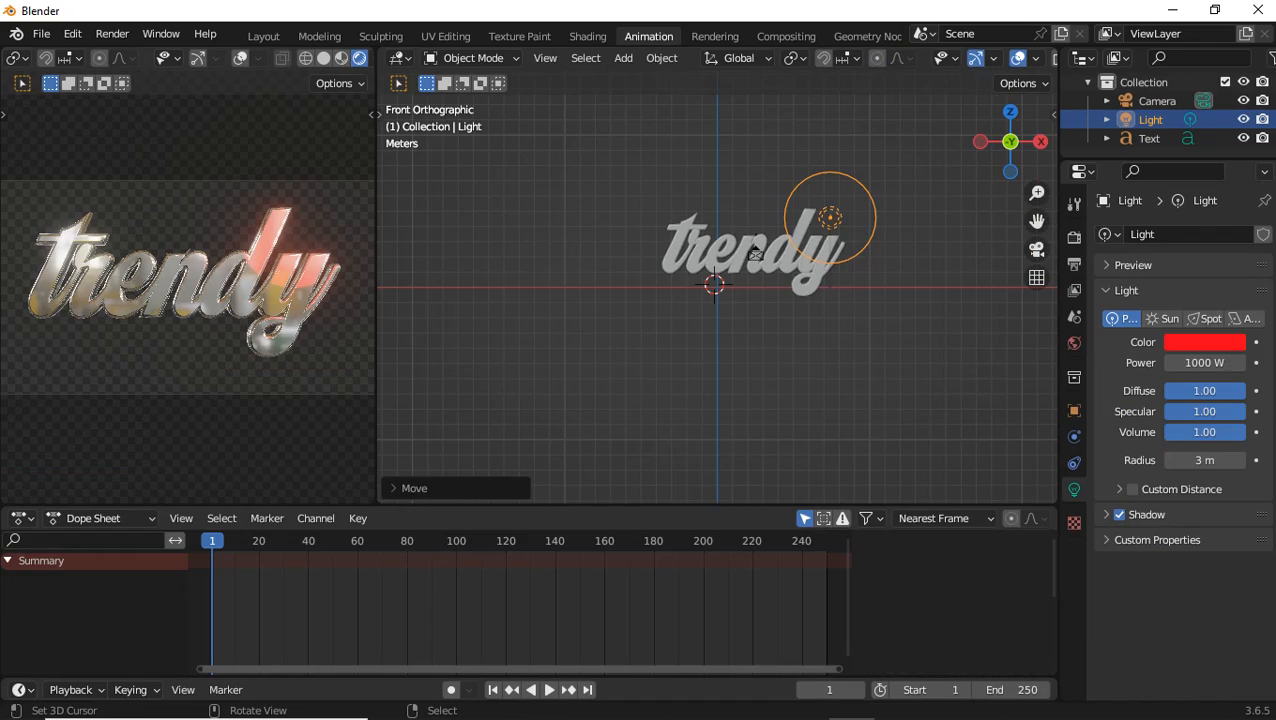
key("KP_7")
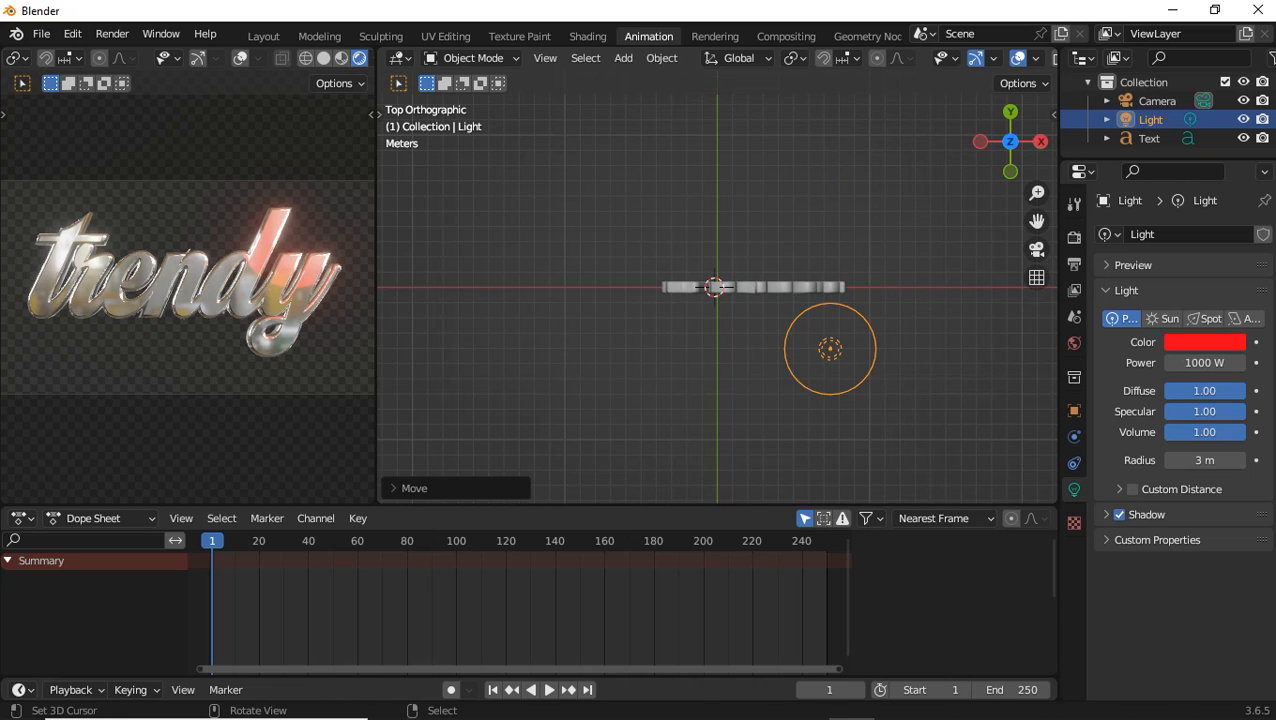
key("g")
key("Return")
key("KP_1")
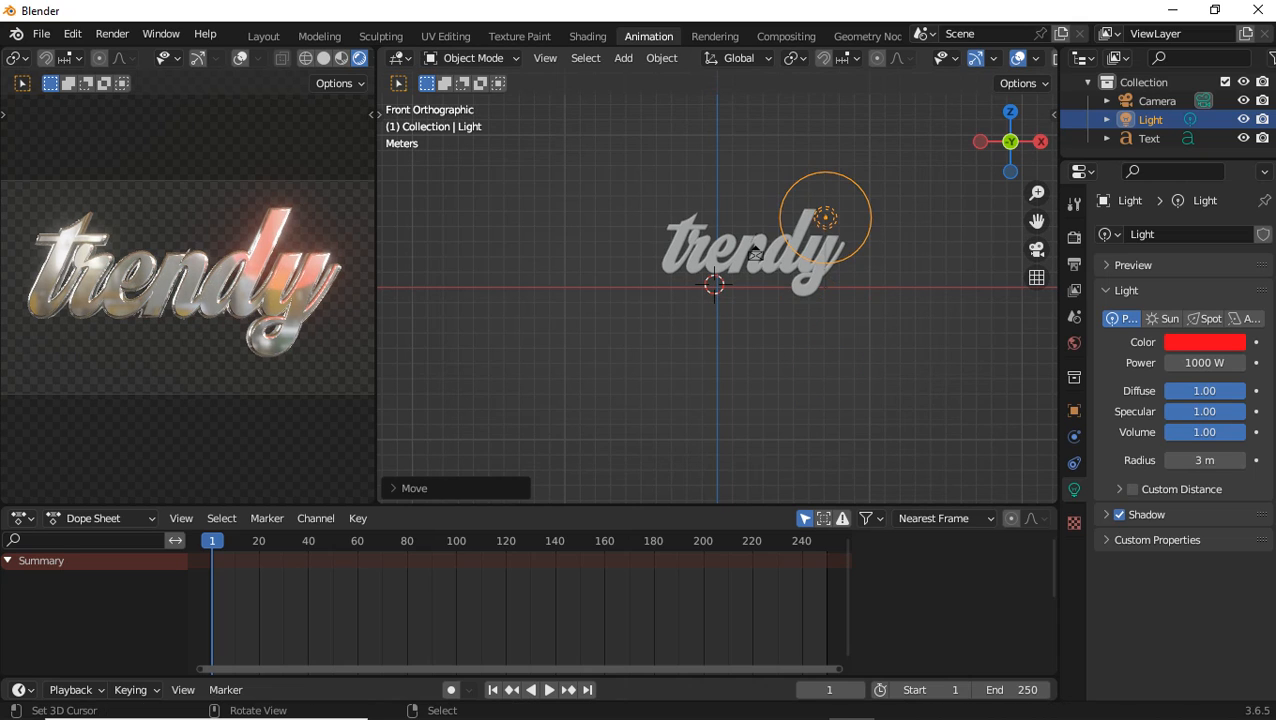
key("g")
key("Return")
Duplicate the red light to just below the letter "y" and color the copy blue.
key("shift+d")
key("Return")
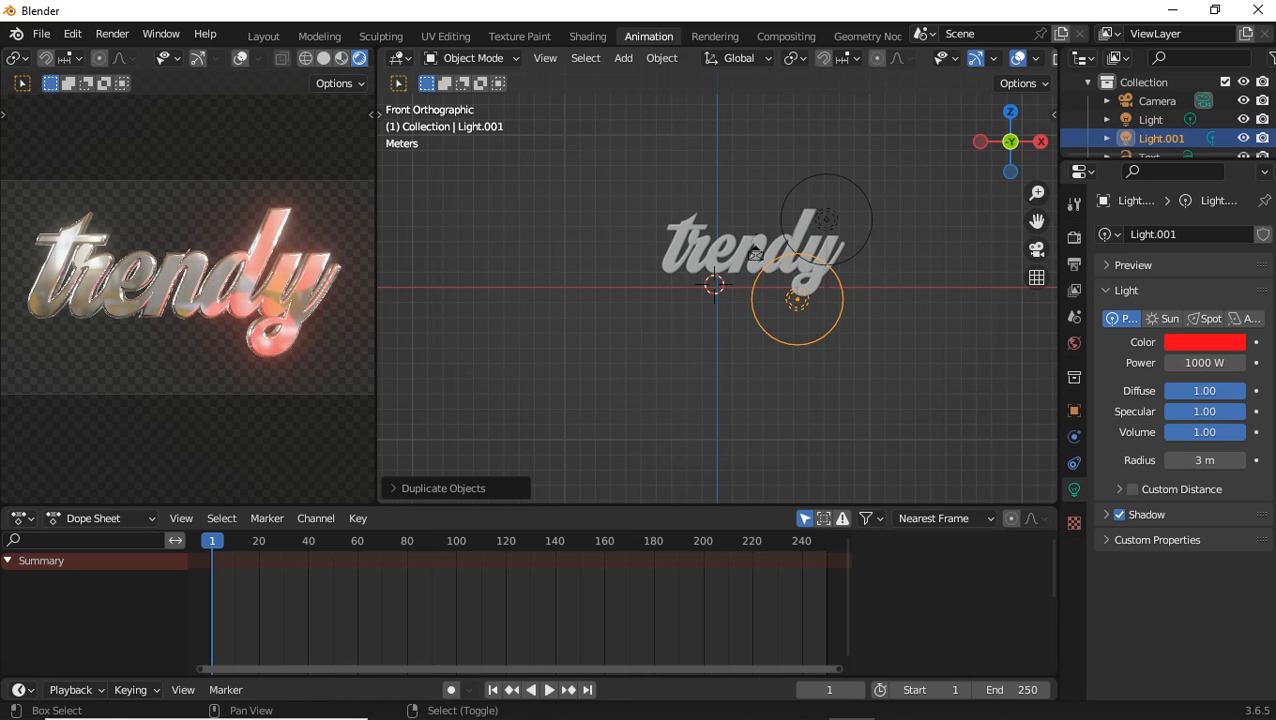
left_click(1205, 342)
mouse_move(1157, 229)
left_mouse_down()
mouse_move(1215, 182)
mouse_move(1208, 124)
left_mouse_up()
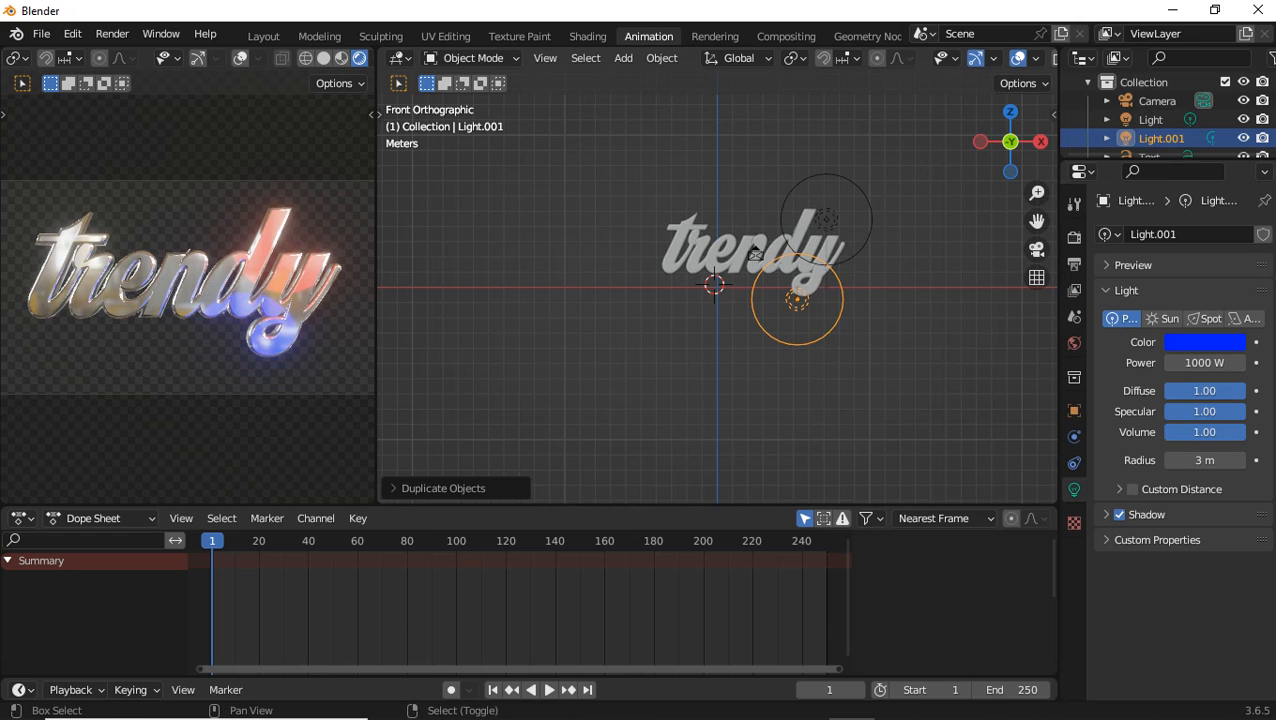
Duplicate the blue light to the lower left of the text, color the copy green and move it slightly outward below the "t".
key("shift+d")
left_click(646, 234)
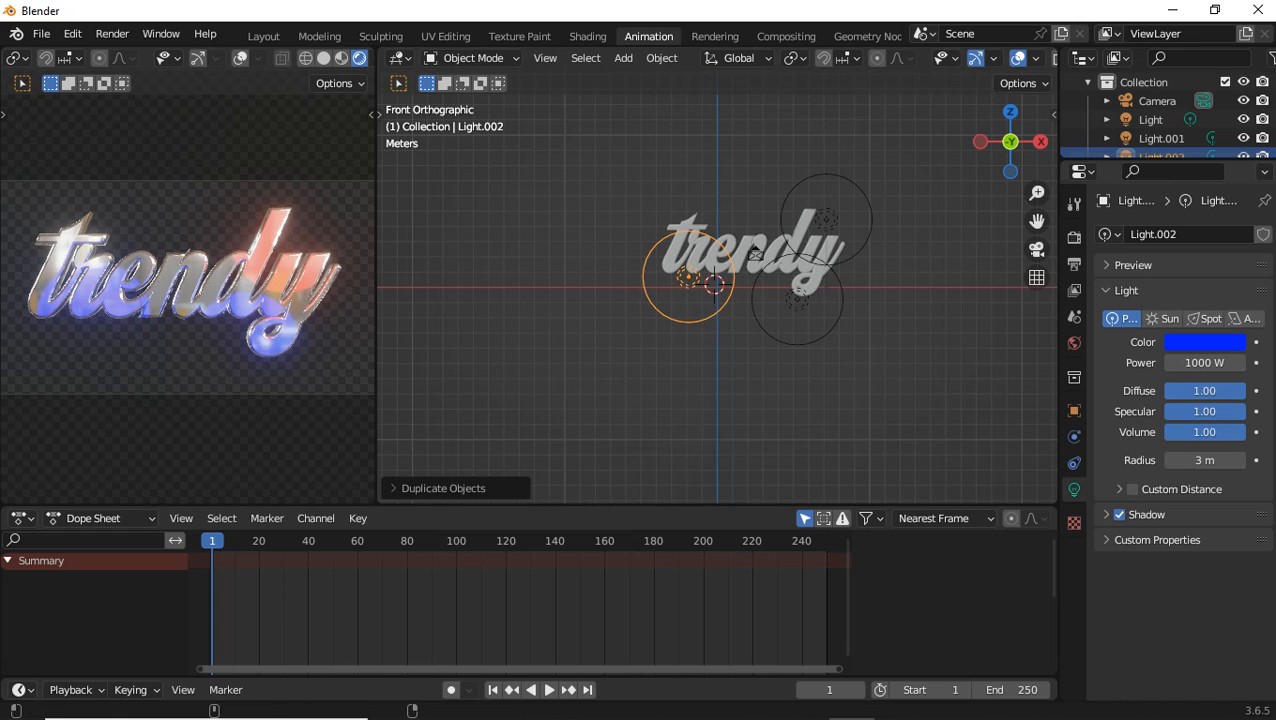
left_click(1205, 342)
left_click_drag(1140, 277, 1065, 277)
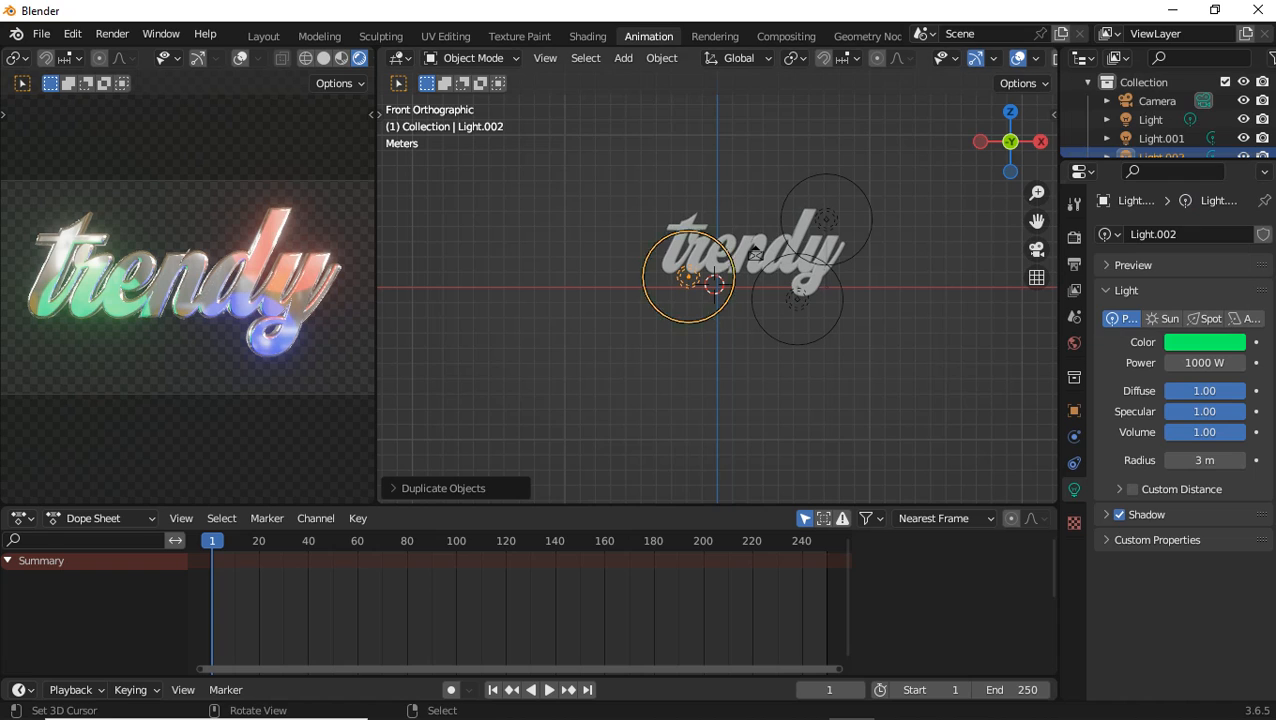
key("g")
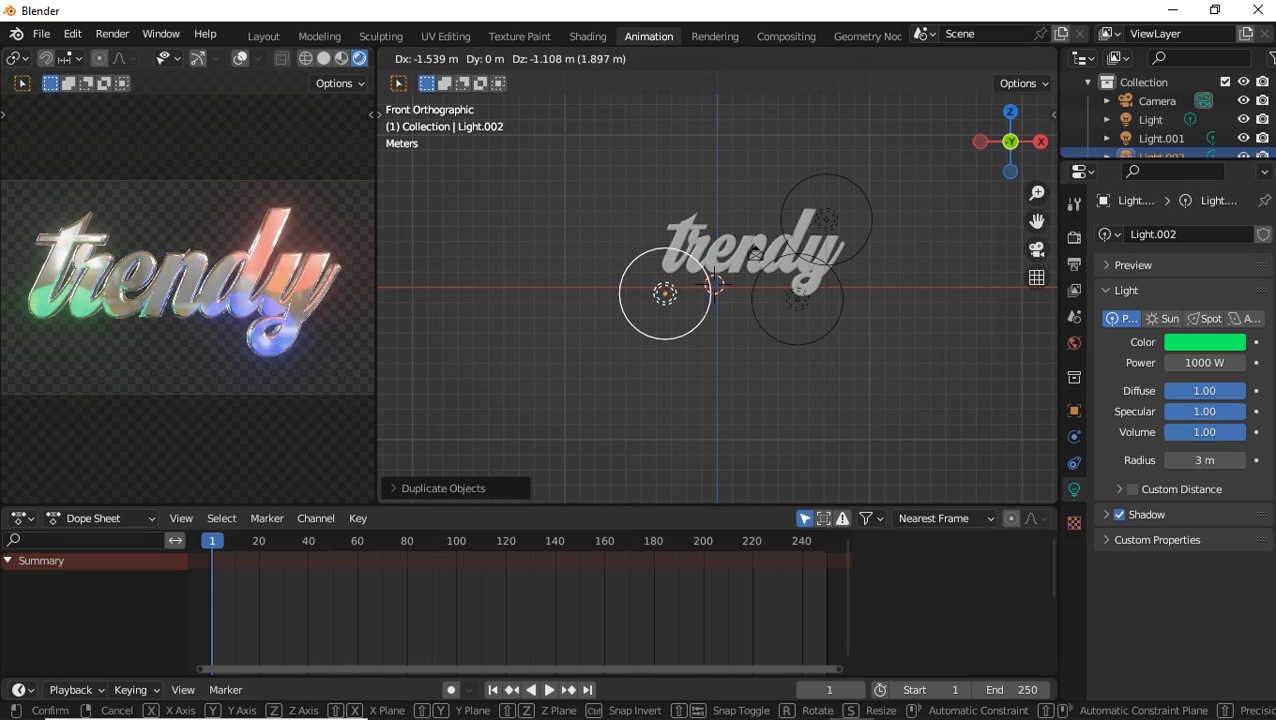
key("Return")
Duplicate the green light to above the letters "re" and color the copy light blue.
key("shift+d")
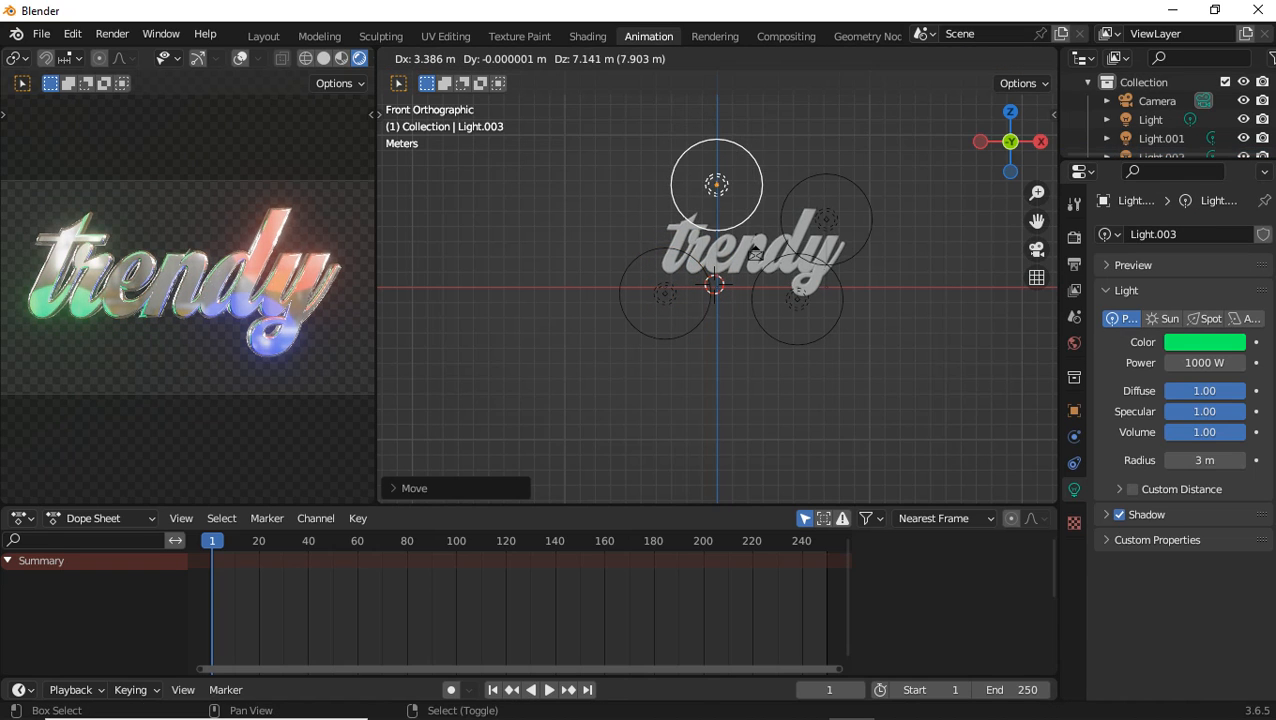
key("Return")
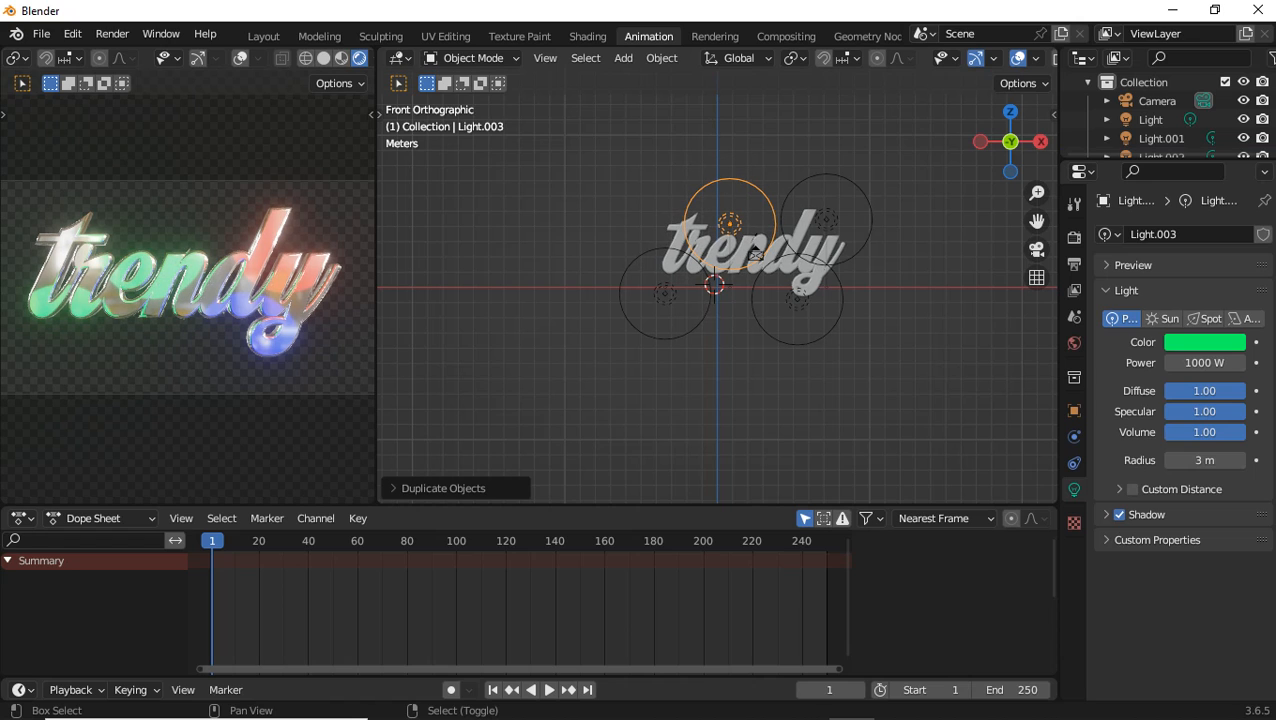
left_click(1204, 342)
mouse_move(1115, 200)
left_mouse_down()
mouse_move(1125, 227)
mouse_move(1164, 229)
mouse_move(1170, 99)
left_mouse_up()
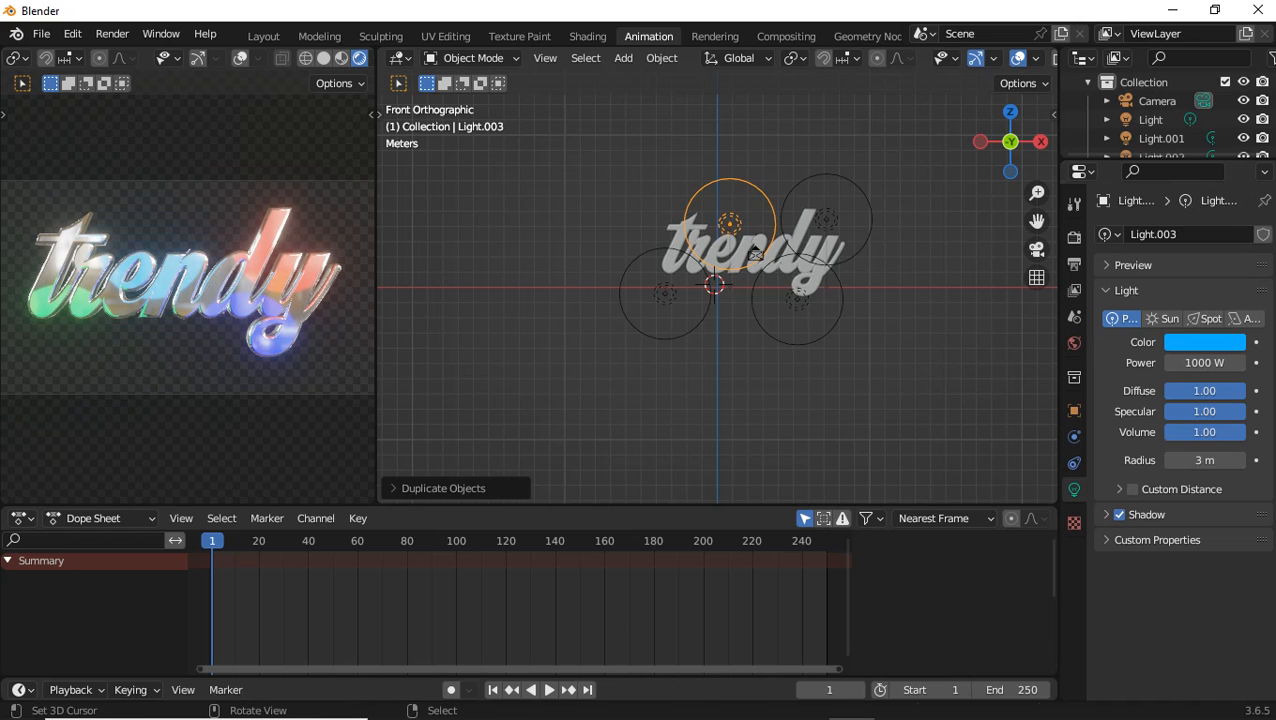
Move the light blue light over the letter "t" and place a duplicate of it above the middle of the text.
key("g")
key("Return")
key("shift+d")
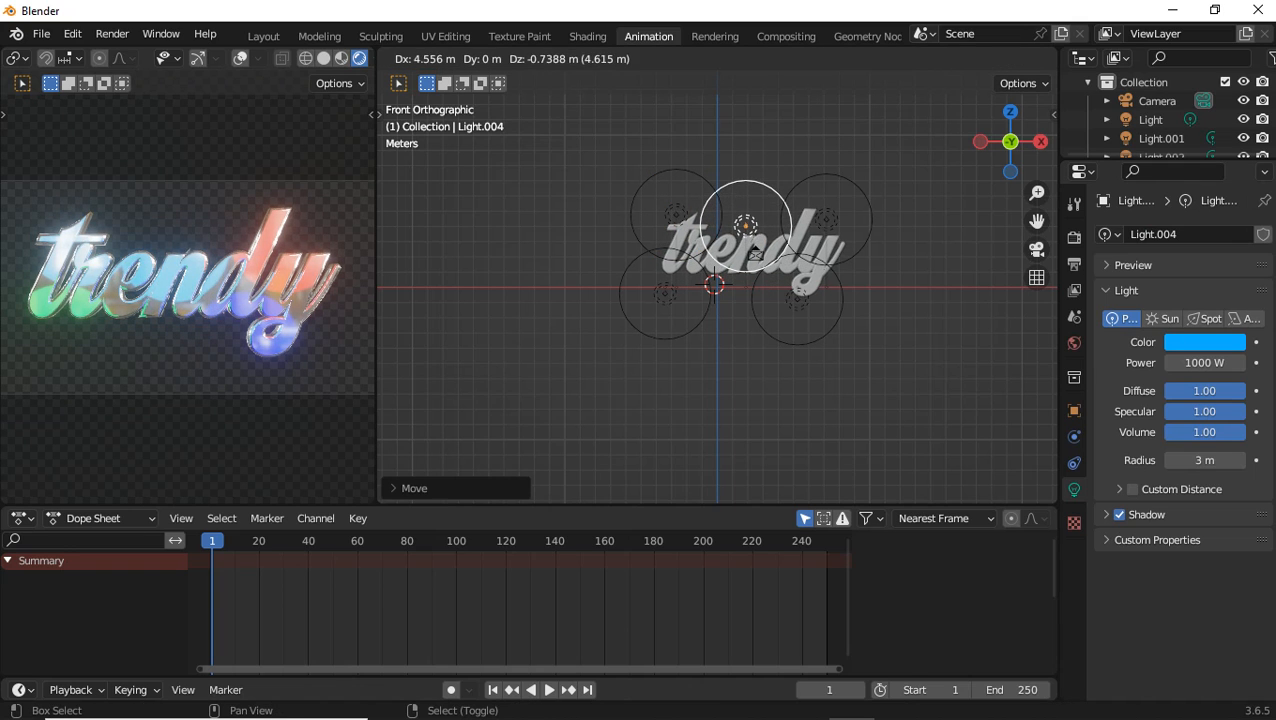
key("Return")
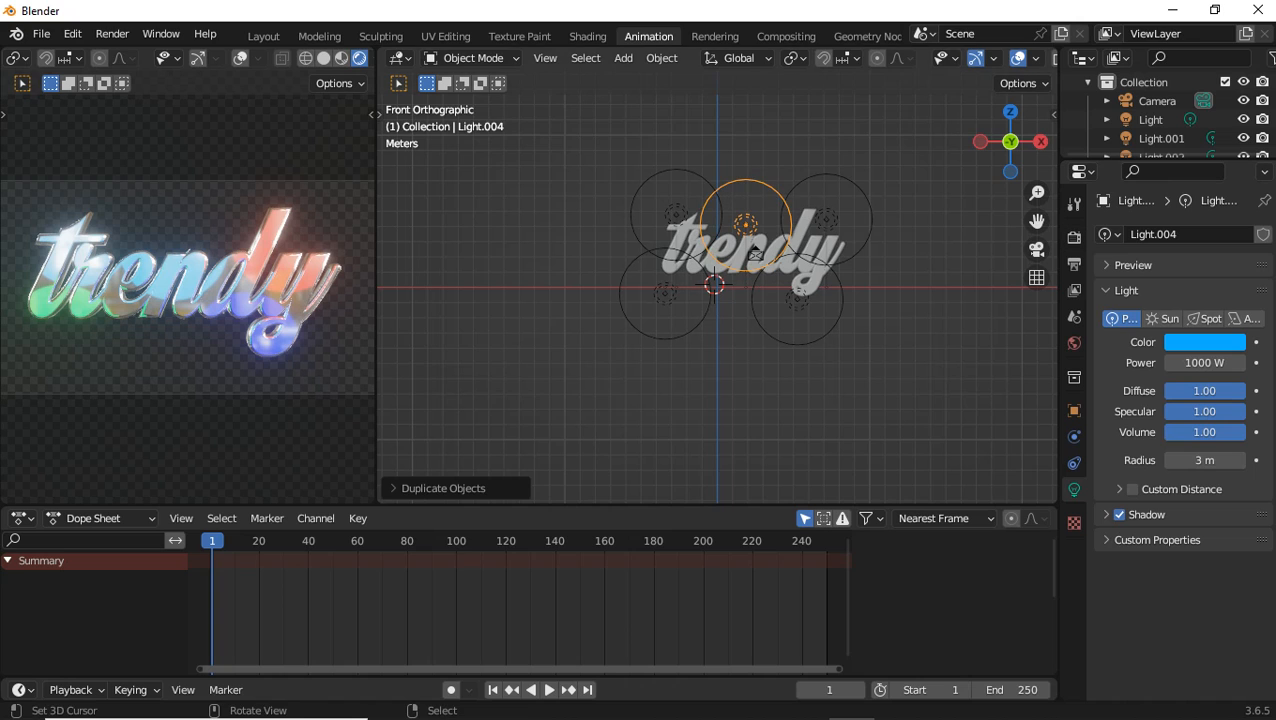
Select the text and darken its material's Base Color to a mid grey.
left_click(755, 255)
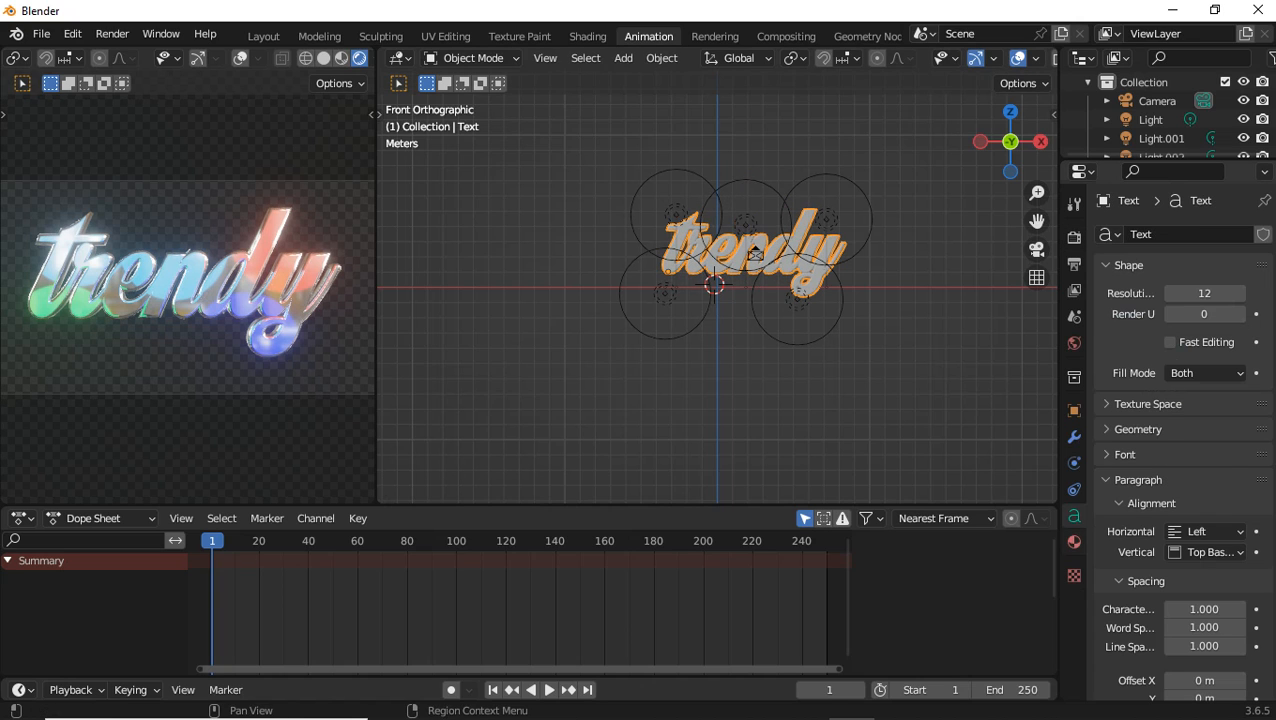
left_click(1074, 541)
left_click(1213, 512)
left_click_drag(1230, 257, 1230, 325)
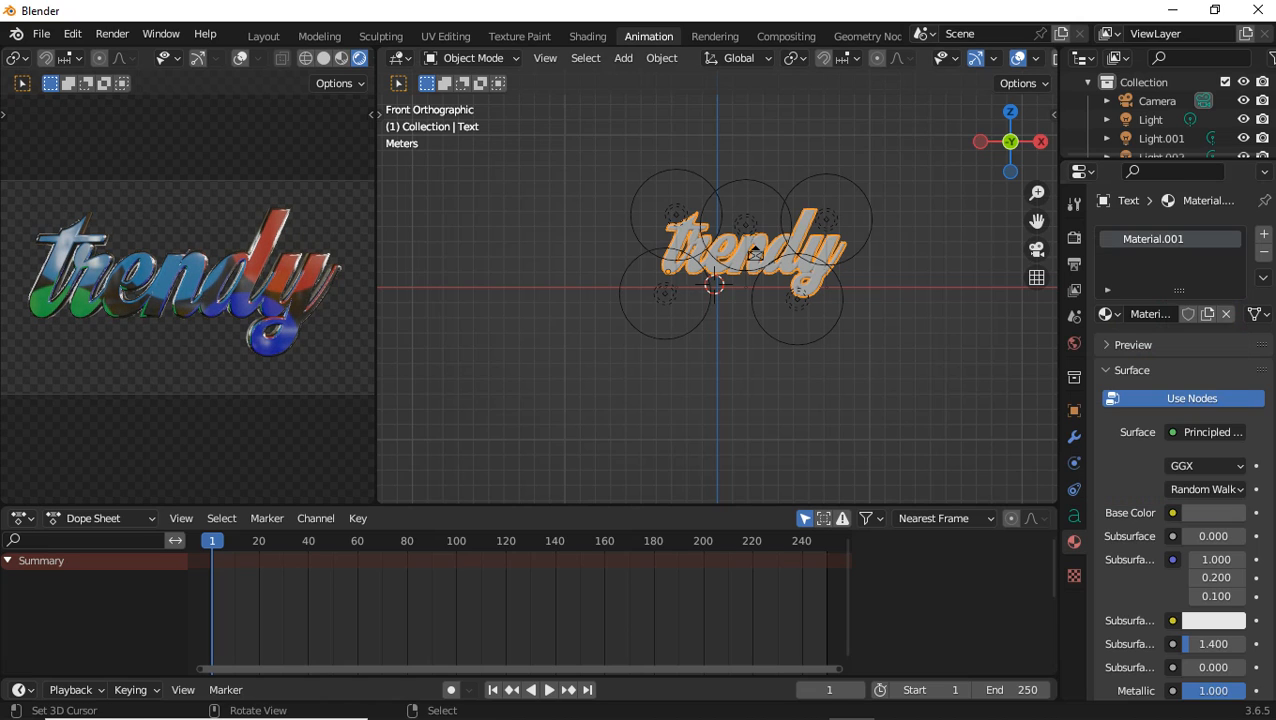
Increase the power of the light blue light above the middle of the text.
left_click(745, 222)
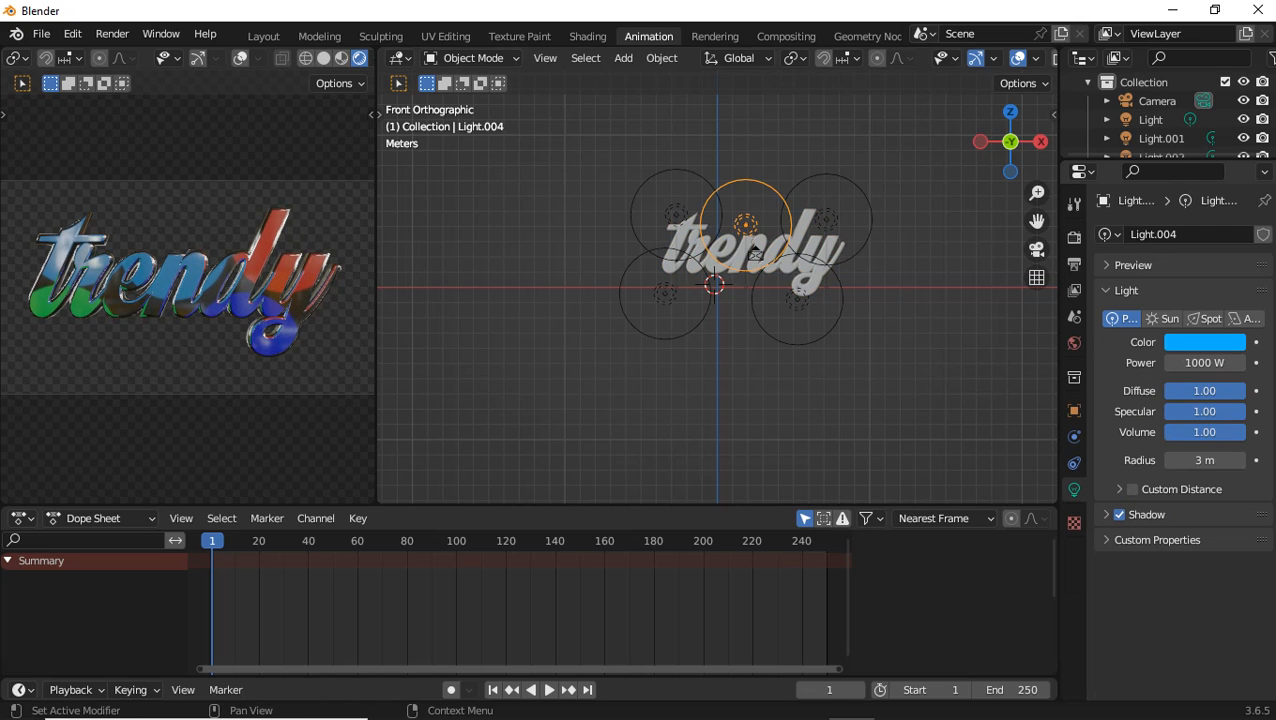
left_click(1204, 362)
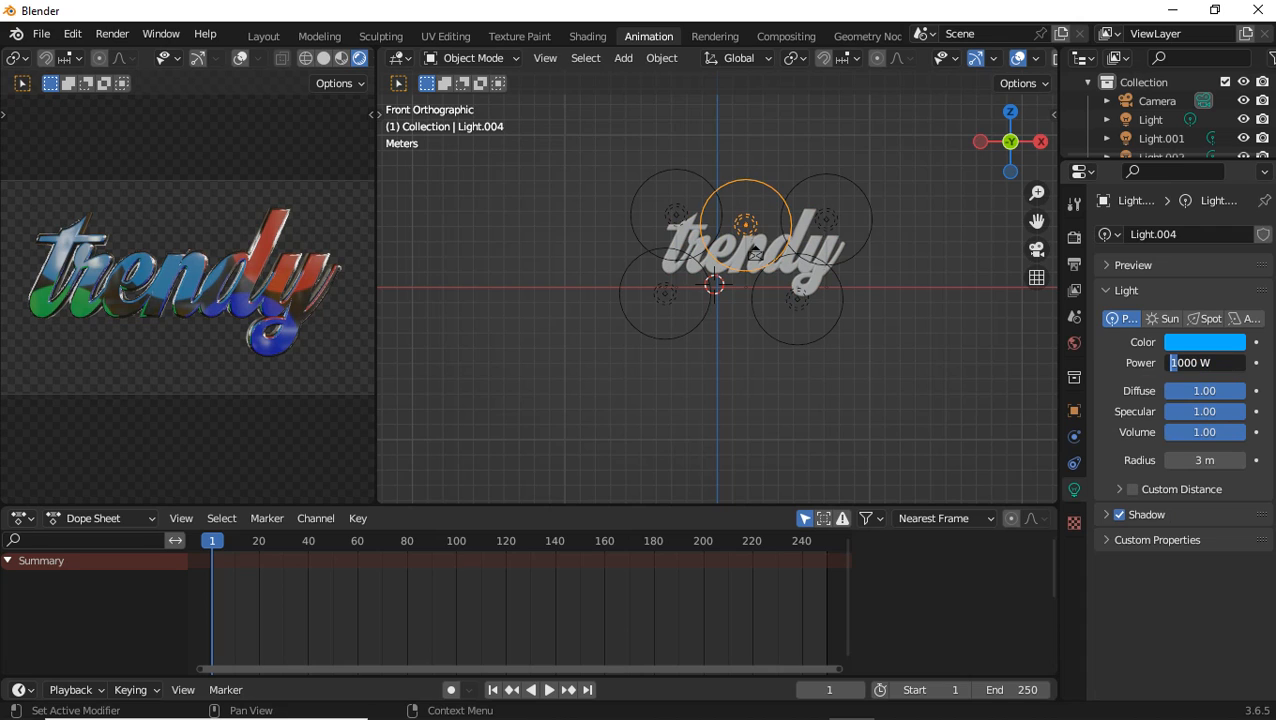
key("Return")
Set the power of the light over the "t" to 4000 W and move it slightly outward from the text.
left_click(676, 215)
left_click(1204, 362)
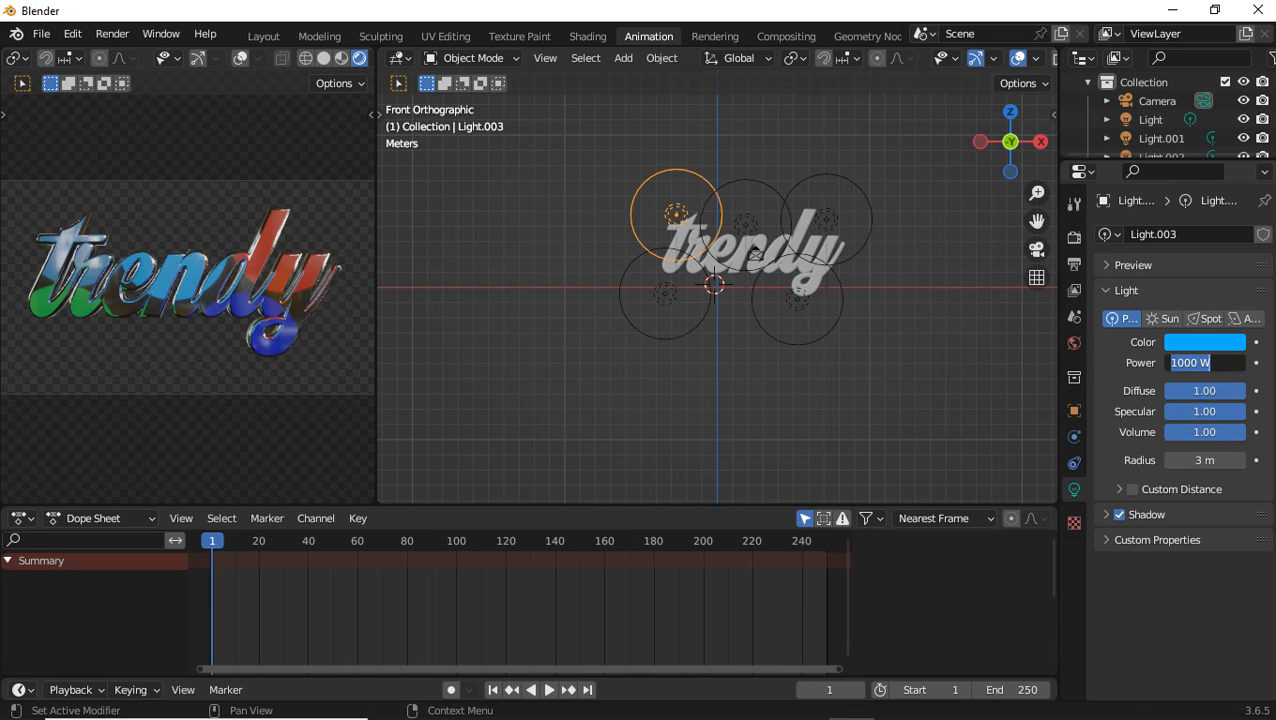
key("Return")
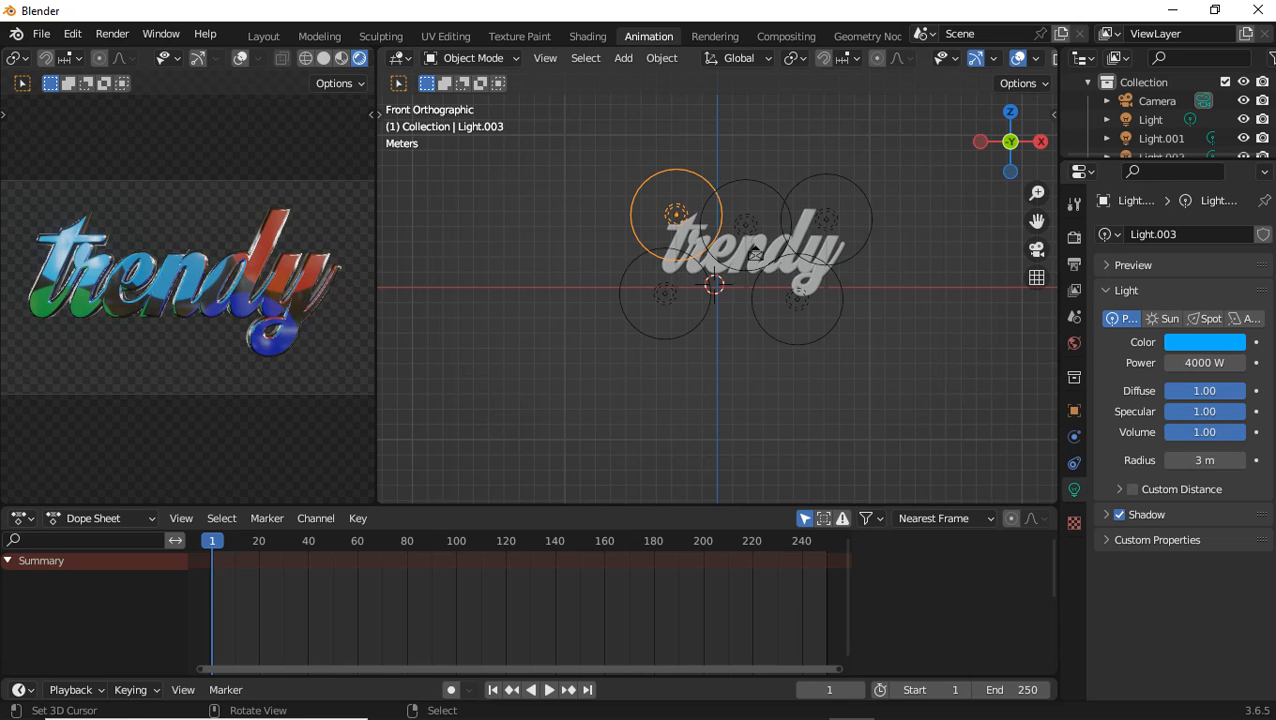
key("g")
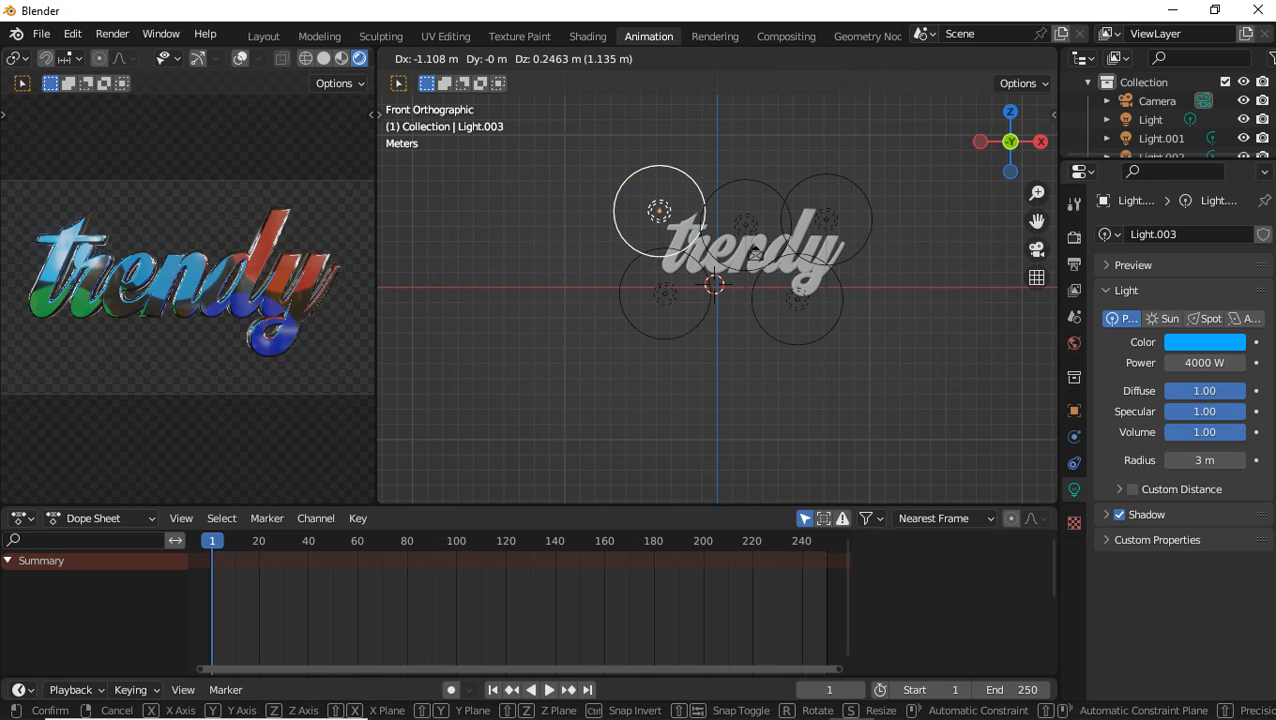
key("Return")
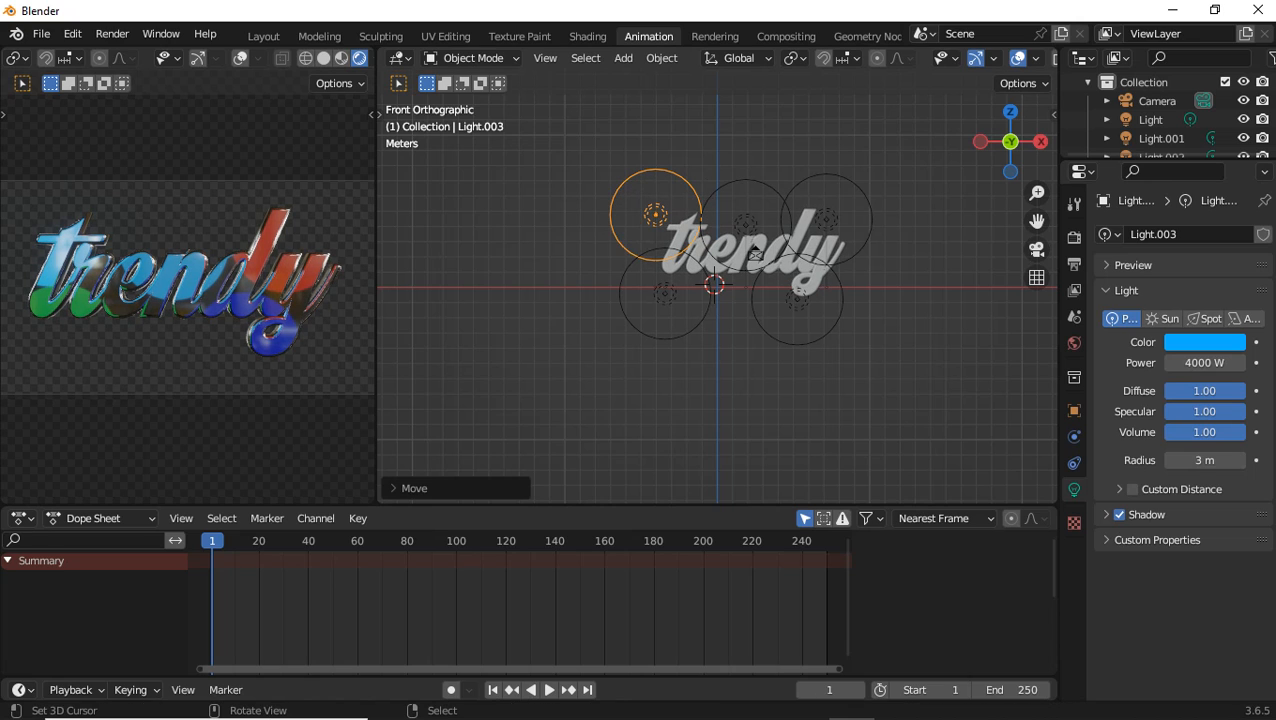
Move the blue light below the "y" slightly outward and set its power to 5000 W.
right_click(797, 299)
key("g")
key("Return")
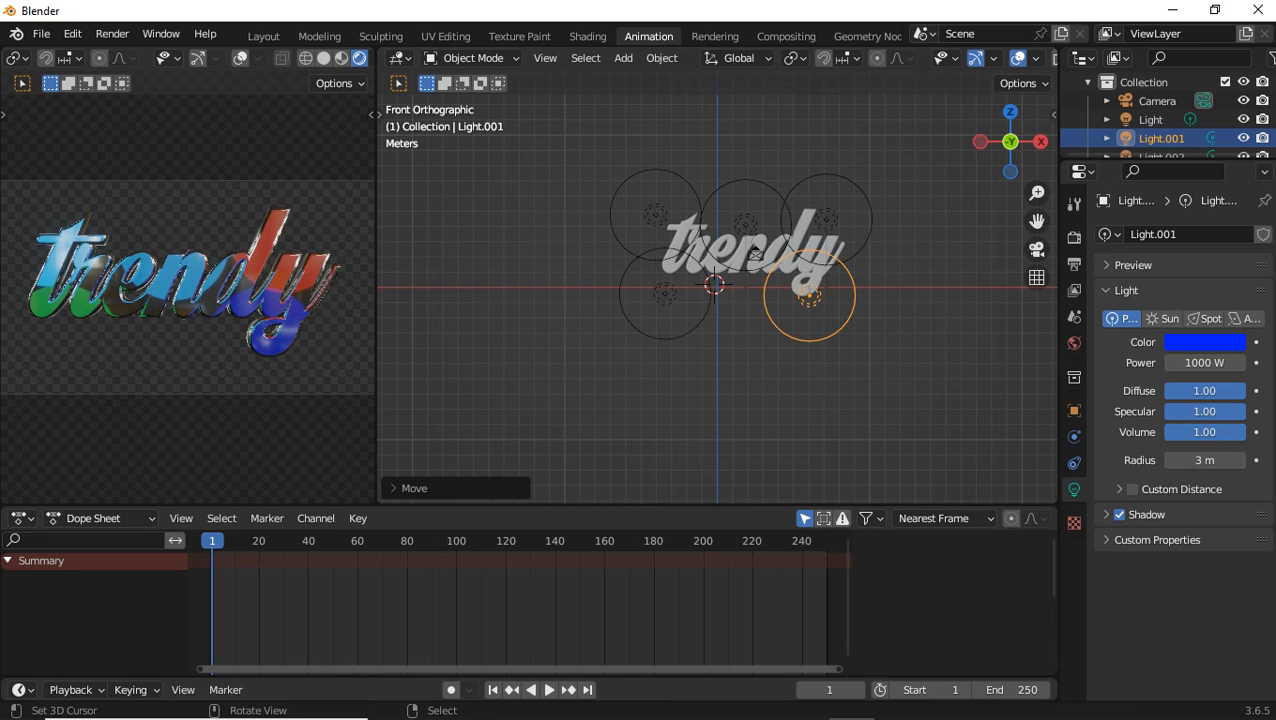
left_click(1205, 362)
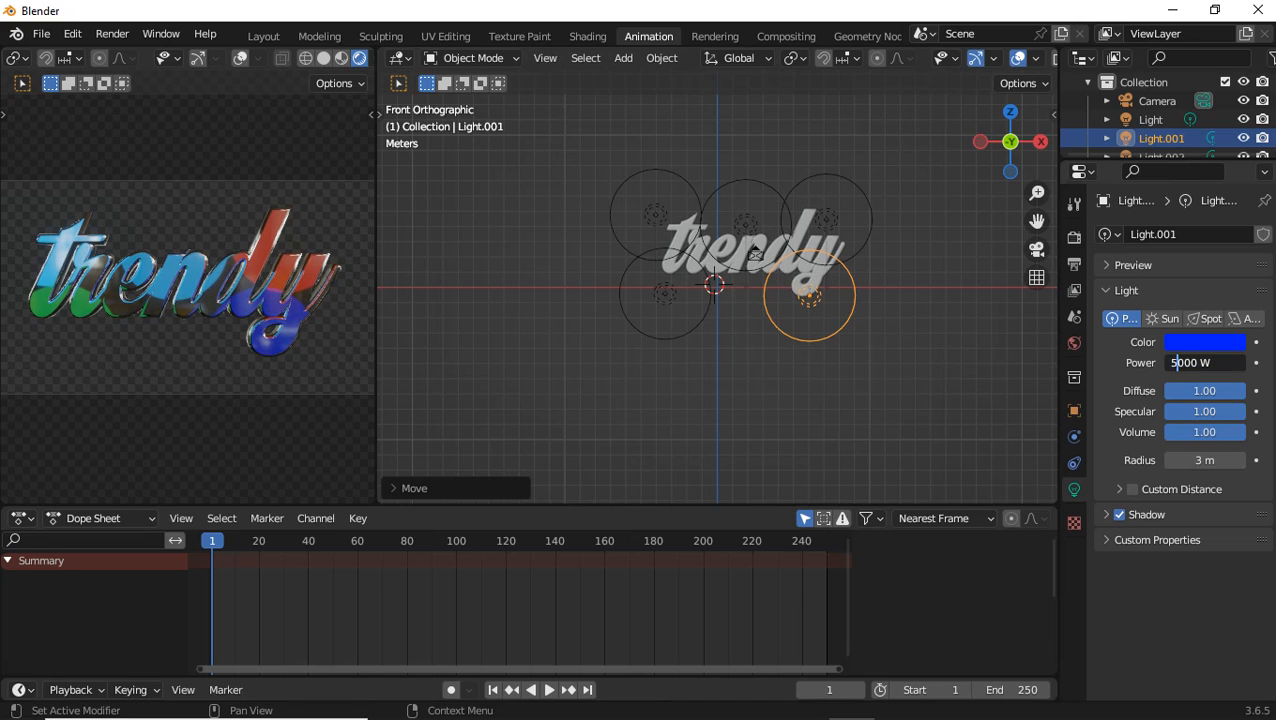
type("5000")
key("Return")
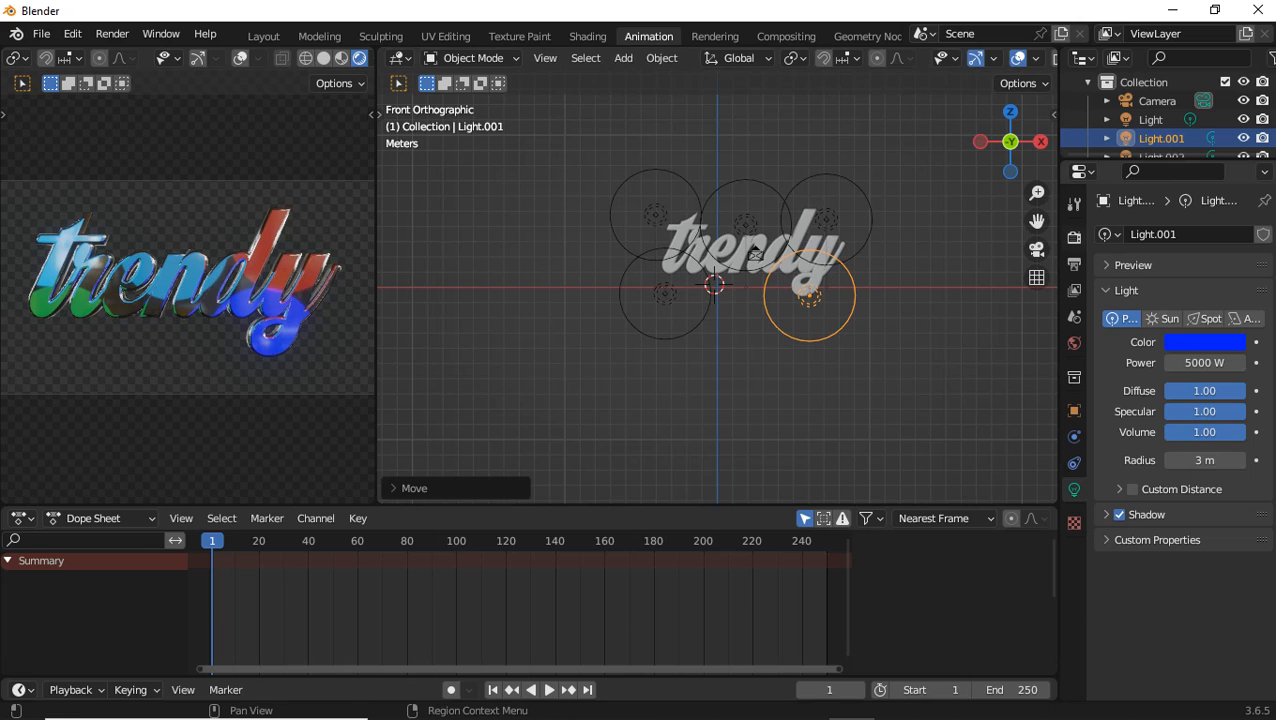
Toggle Bloom in the render settings, and return to the Layout workspace with all objects deselected.
left_click(1073, 237)
left_click(1119, 391)
left_click(263, 36)
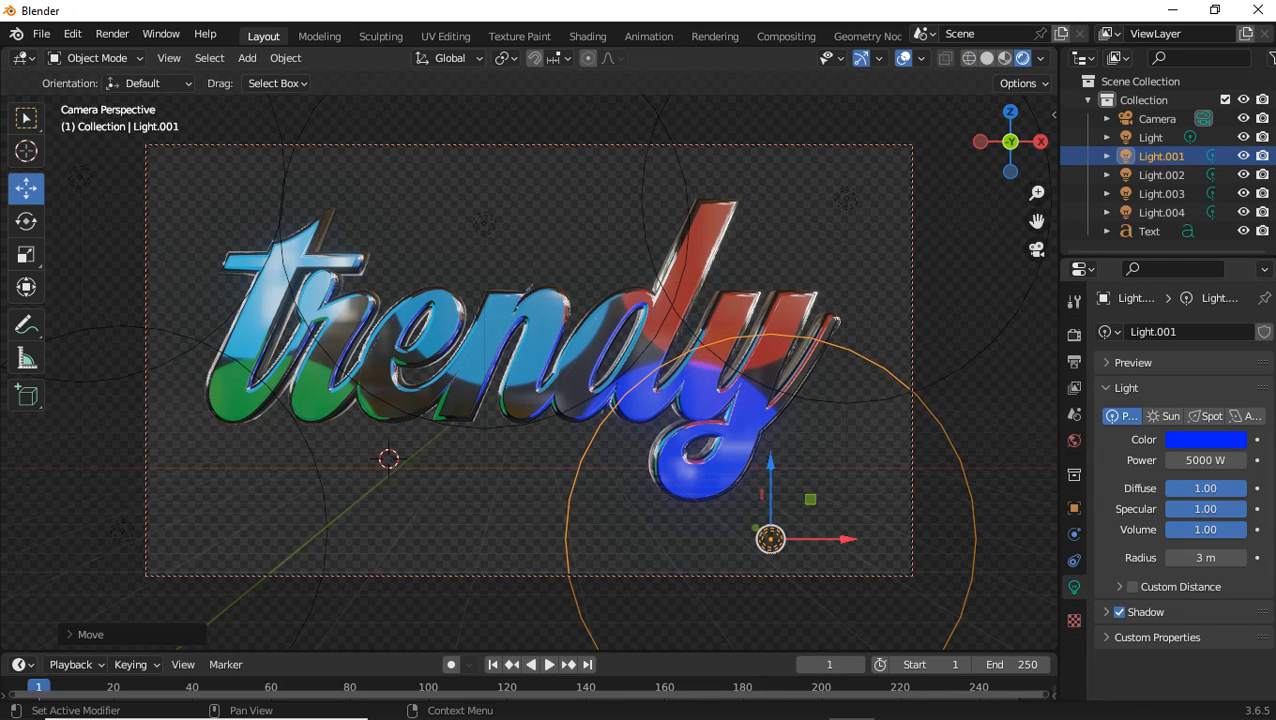
key("alt+a")
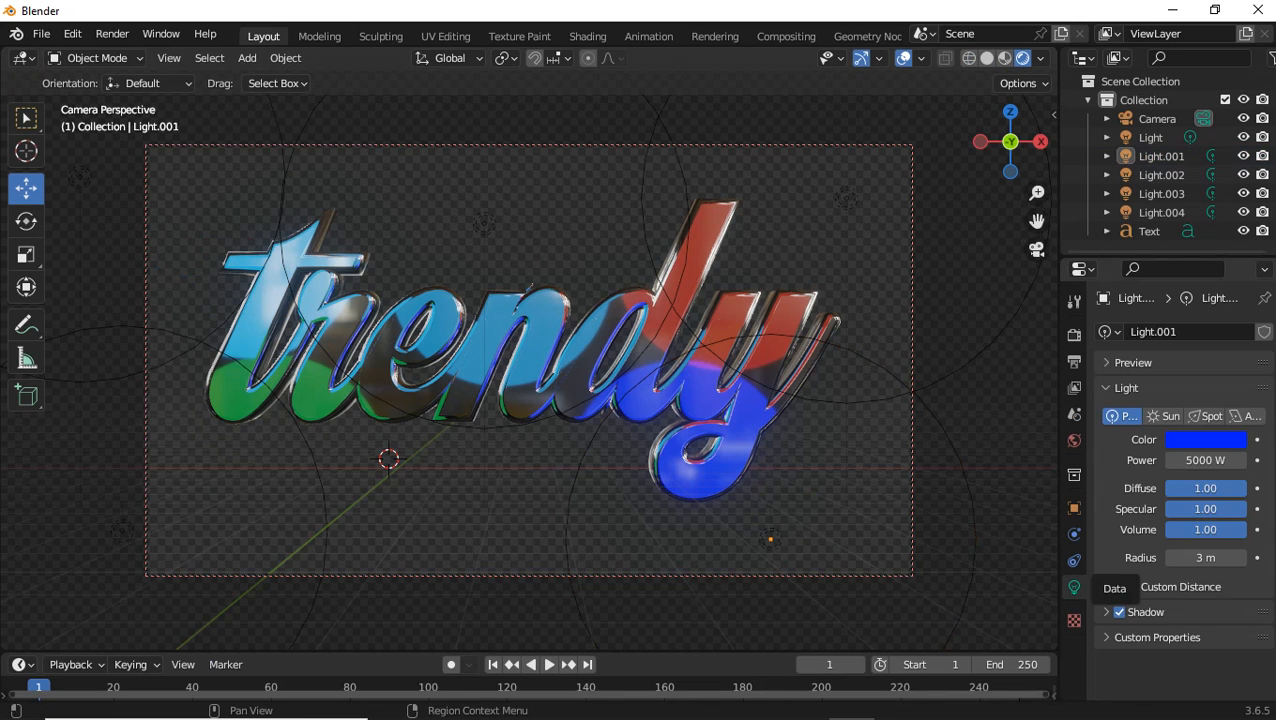
Brighten the text material's base color to a value of 0.342, and deselect everything.
right_click(520, 350)
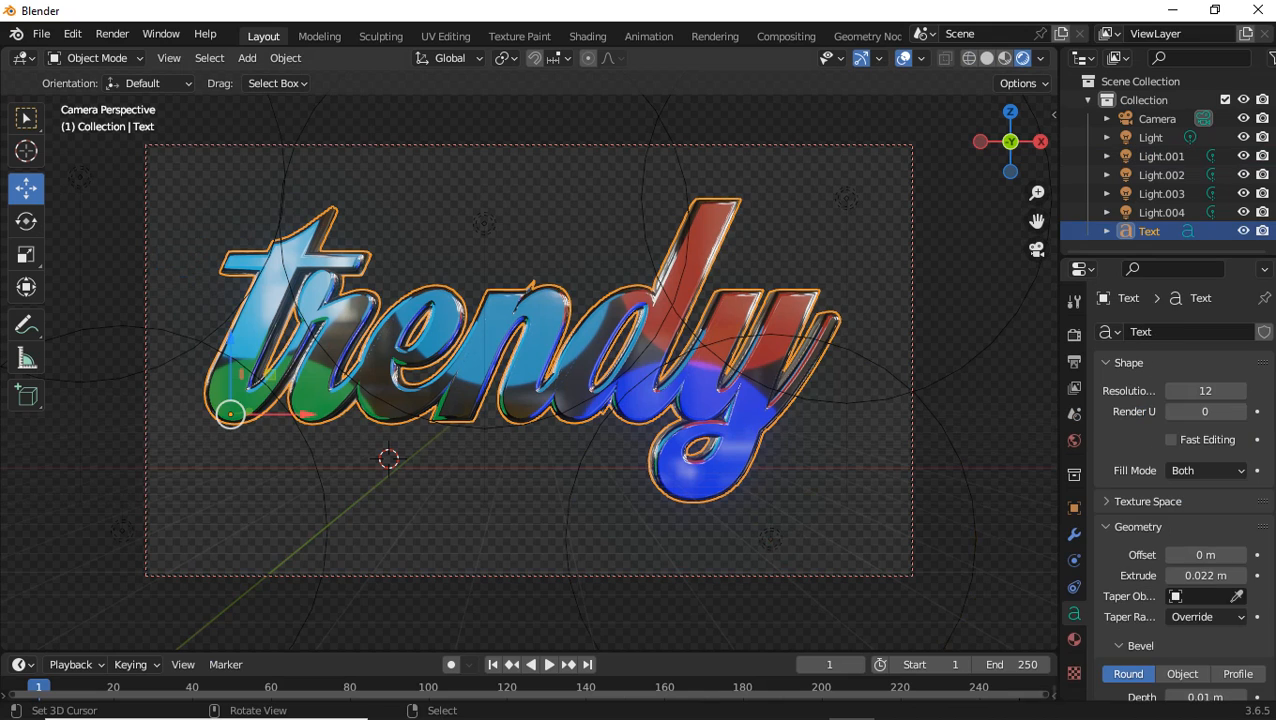
left_click(1073, 639)
left_click(1214, 610)
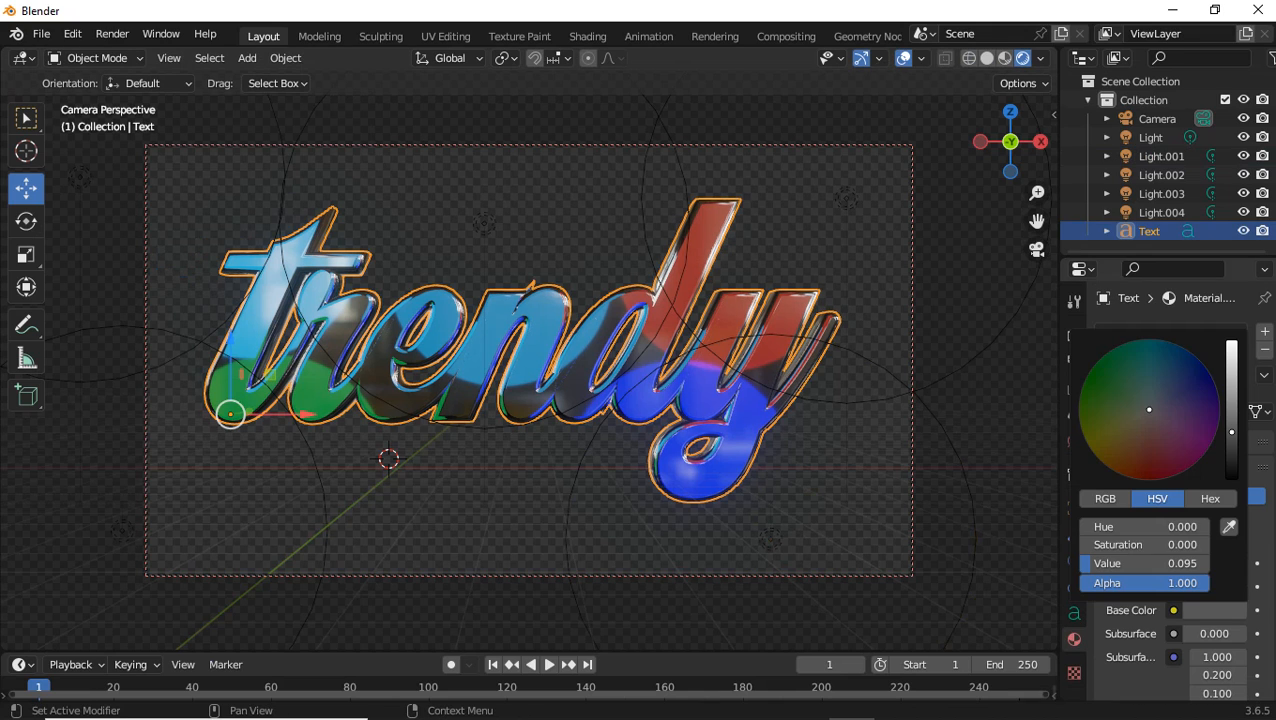
left_click_drag(1145, 563, 1213, 563)
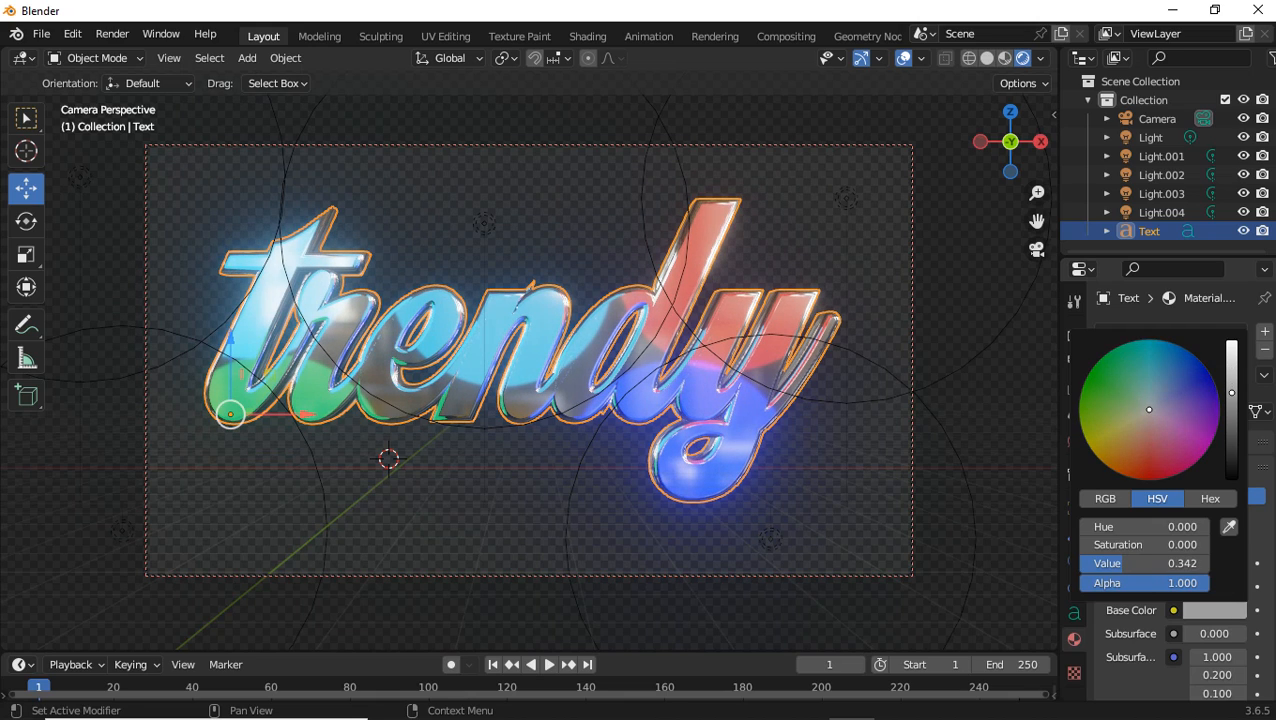
key("alt+a")
middle_click_drag(529, 360, 551, 375, "shift")
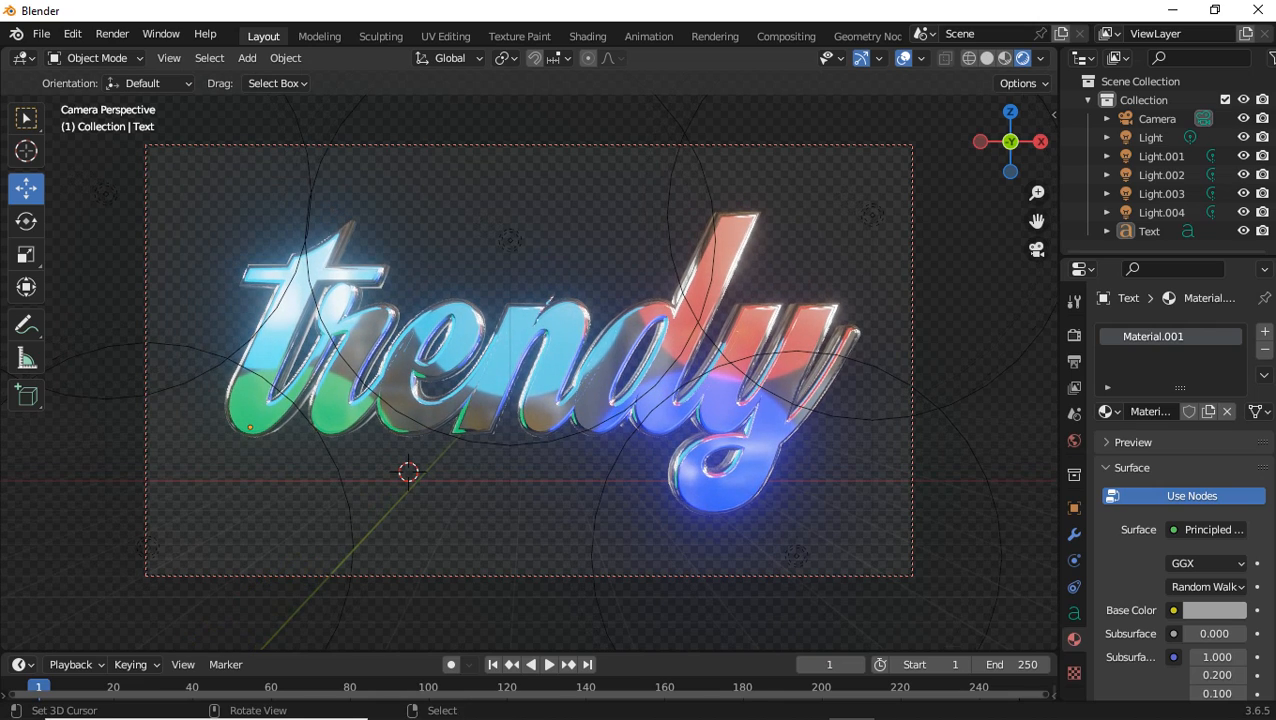
In the Animation workspace, add a plane and rotate it 90 degrees about the X axis in the right side view.
left_click(649, 36)
scroll(749, 250, "down", 4)
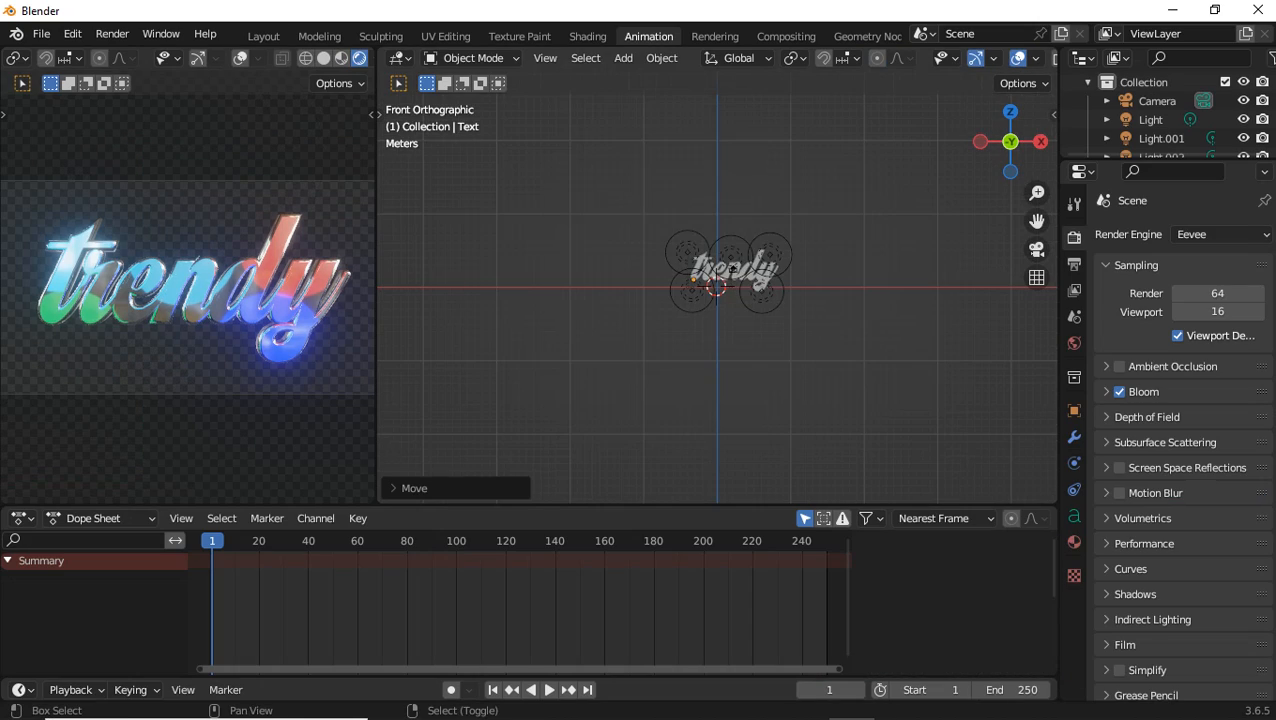
key("shift+a")
key("Right")
key("Down")
key("Up")
key("Return")
key("KP_3")
type("r")
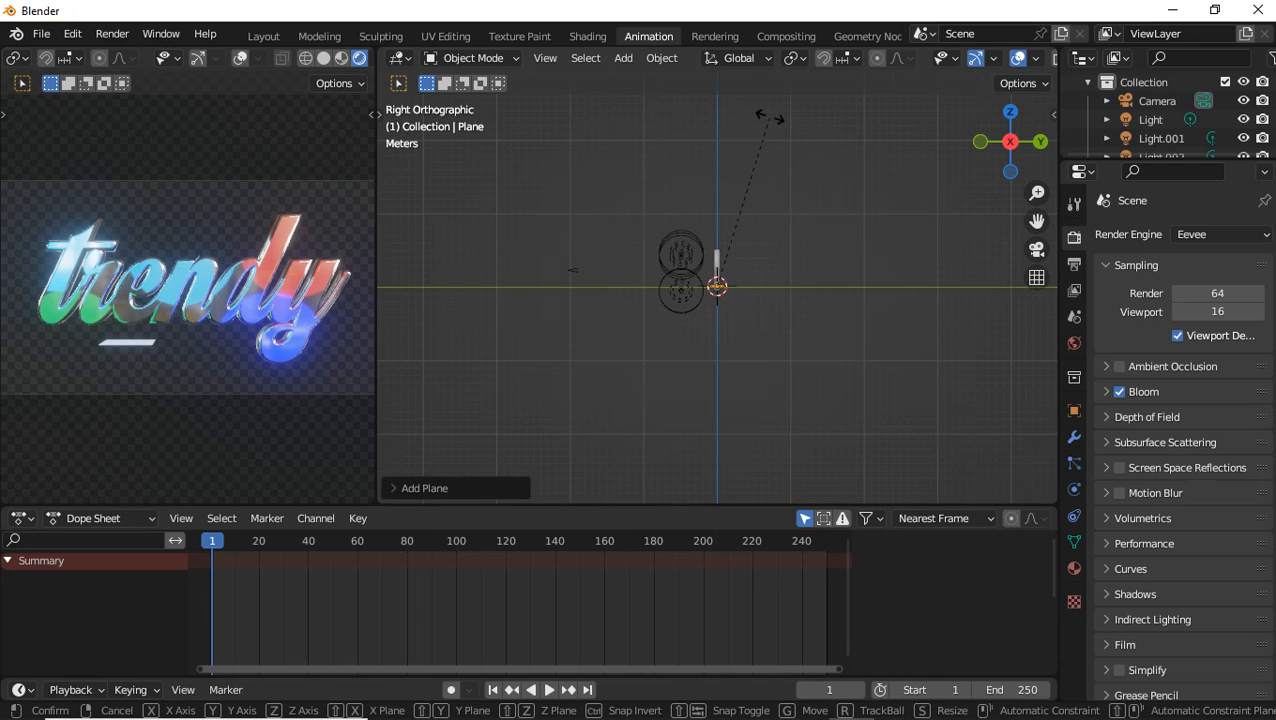
type("x90")
key("Return")
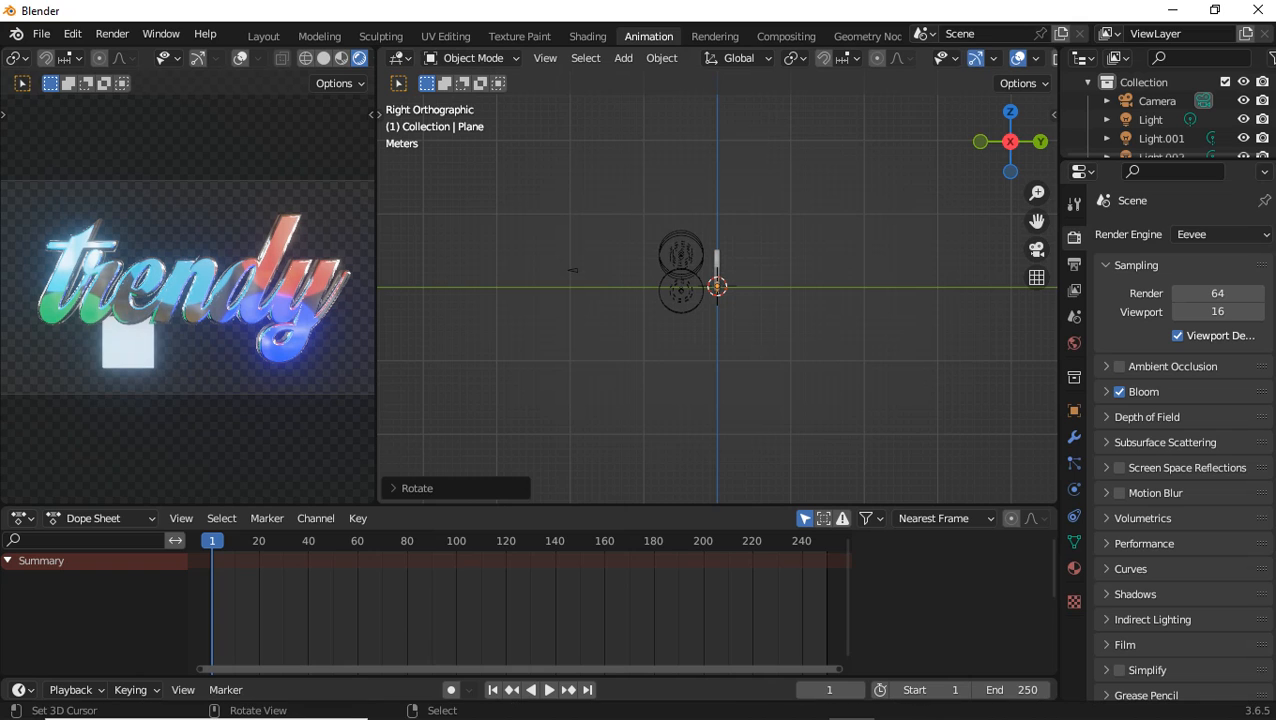
Move the plane well behind the text and slightly up, and scale it by 20 as a backdrop.
key("g")
key("Return")
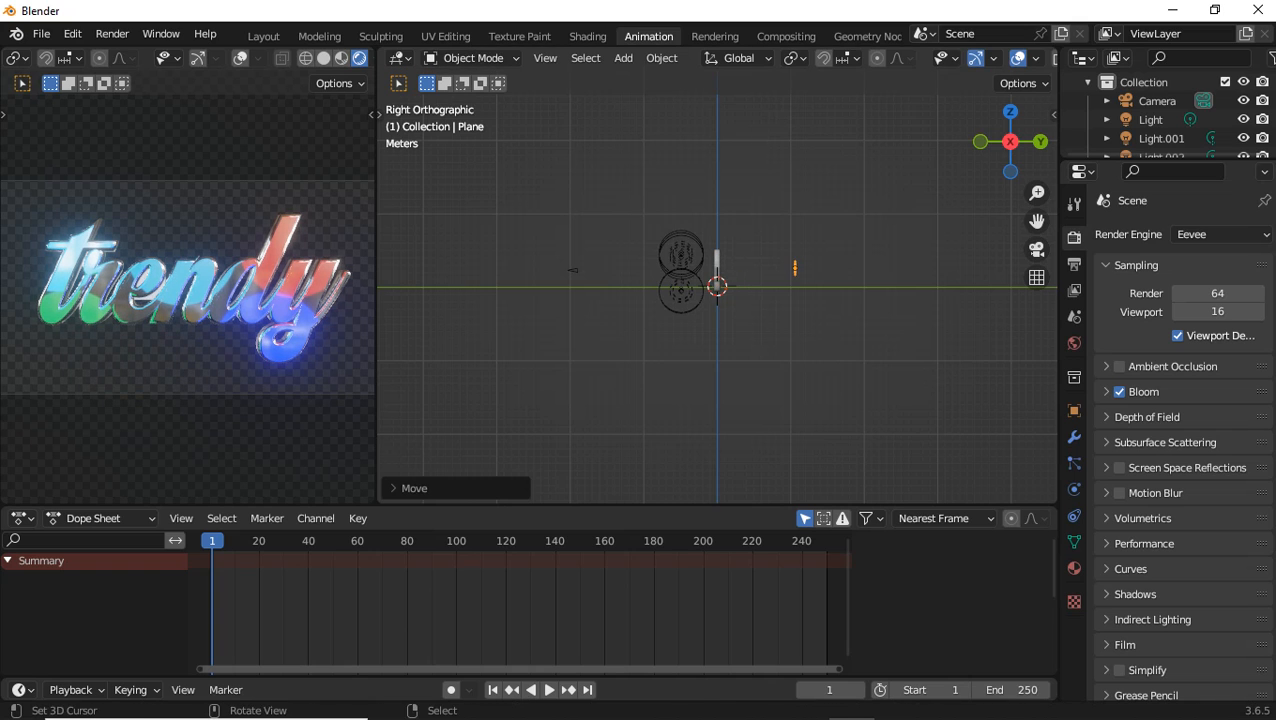
type("s20")
key("Return")
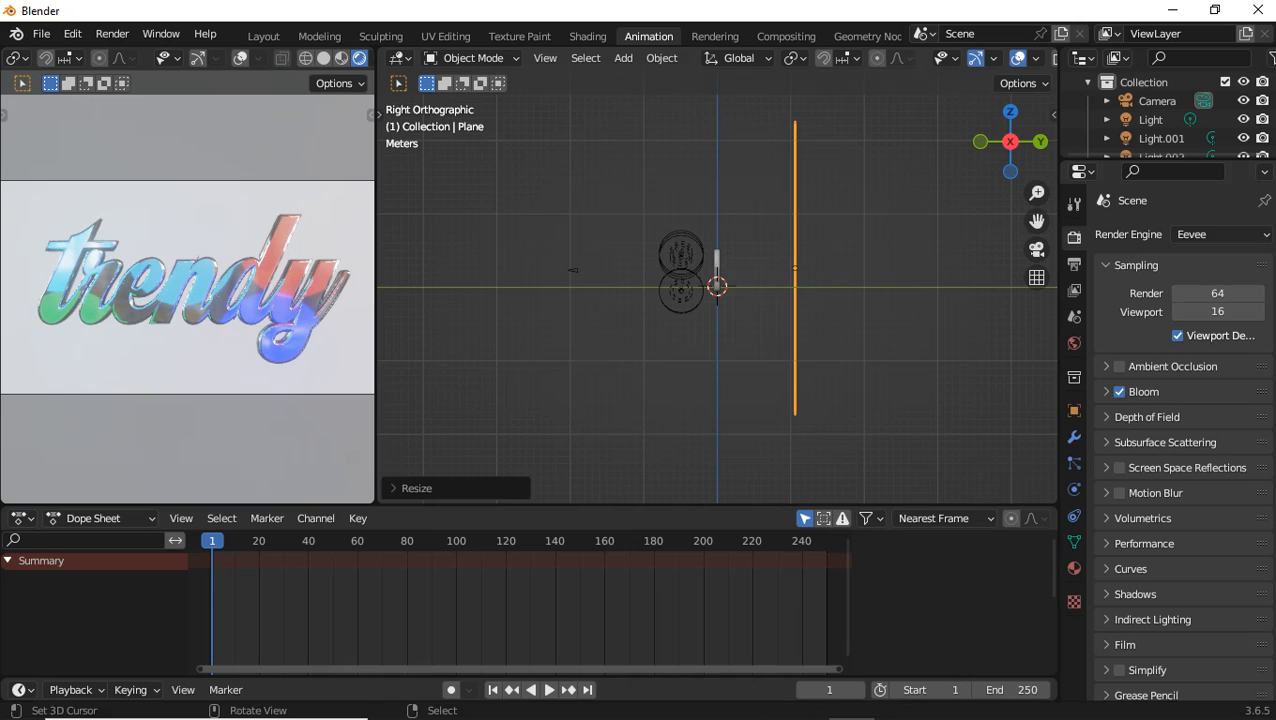
Give the backdrop plane a new material with a very dark blue base color and a specular of 0.
left_click(1074, 568)
left_click(1195, 312)
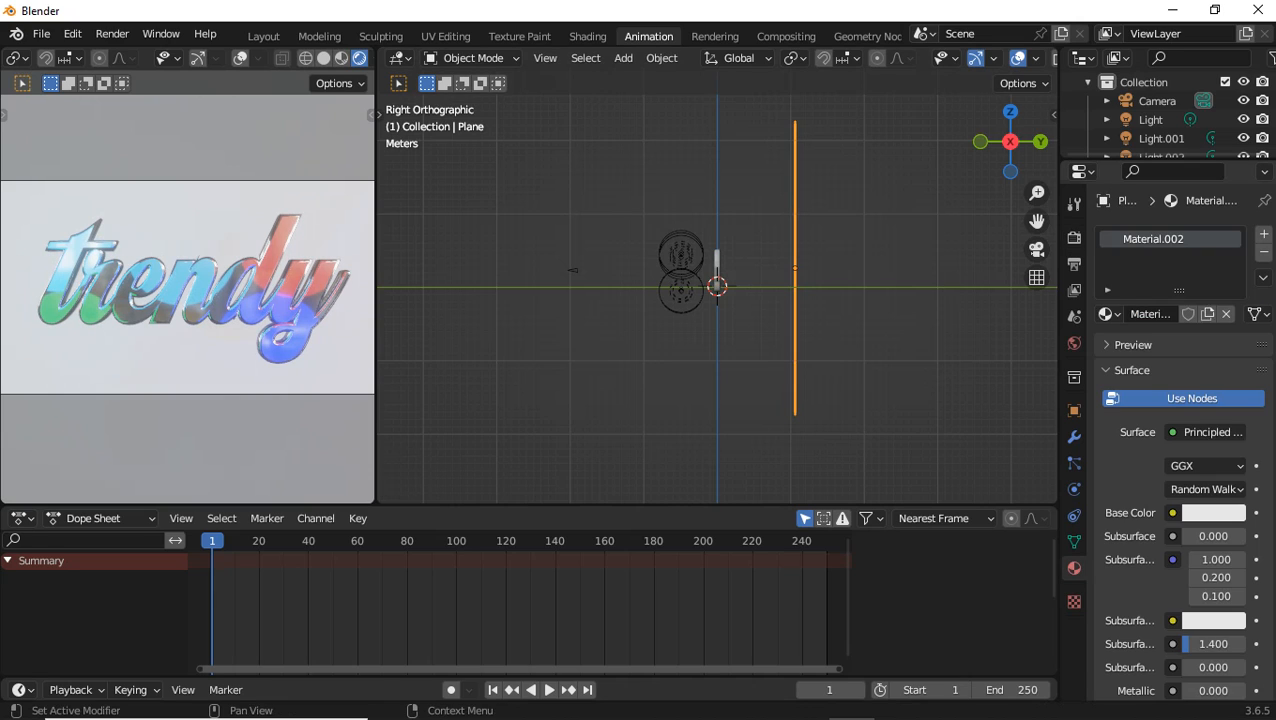
left_click(1213, 512)
left_click_drag(1231, 255, 1231, 368)
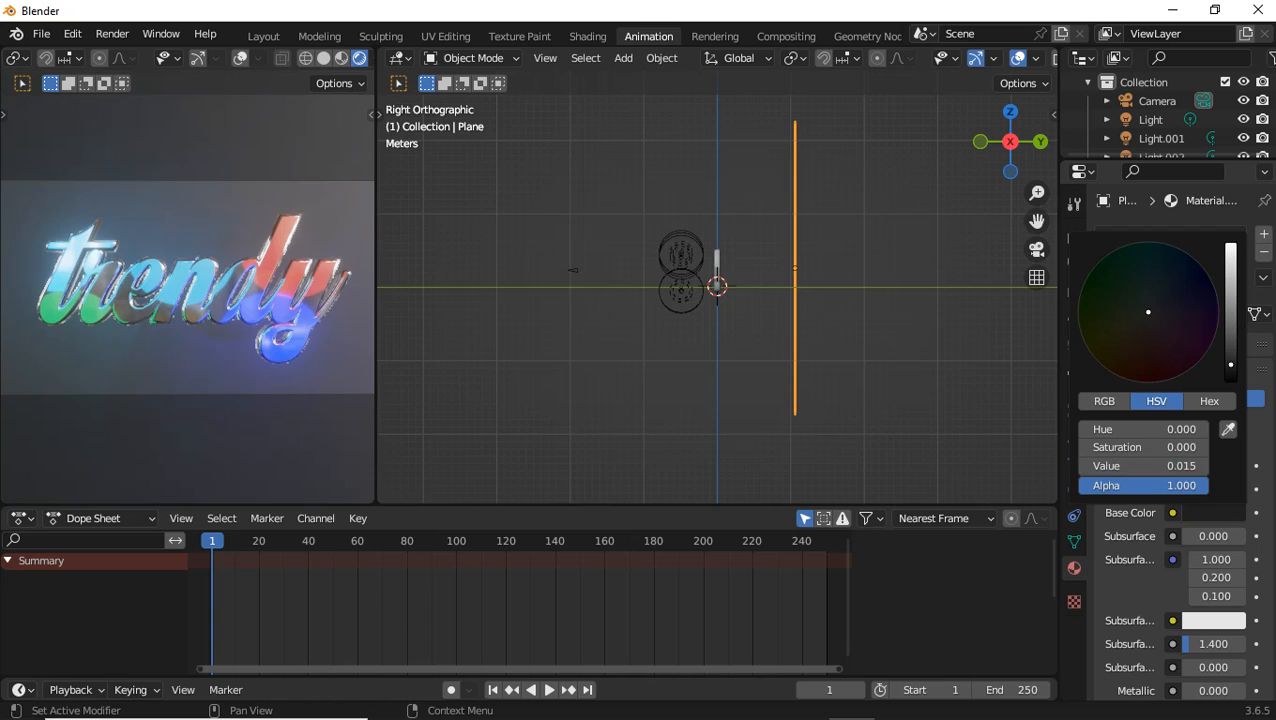
left_click_drag(1148, 312, 1163, 283)
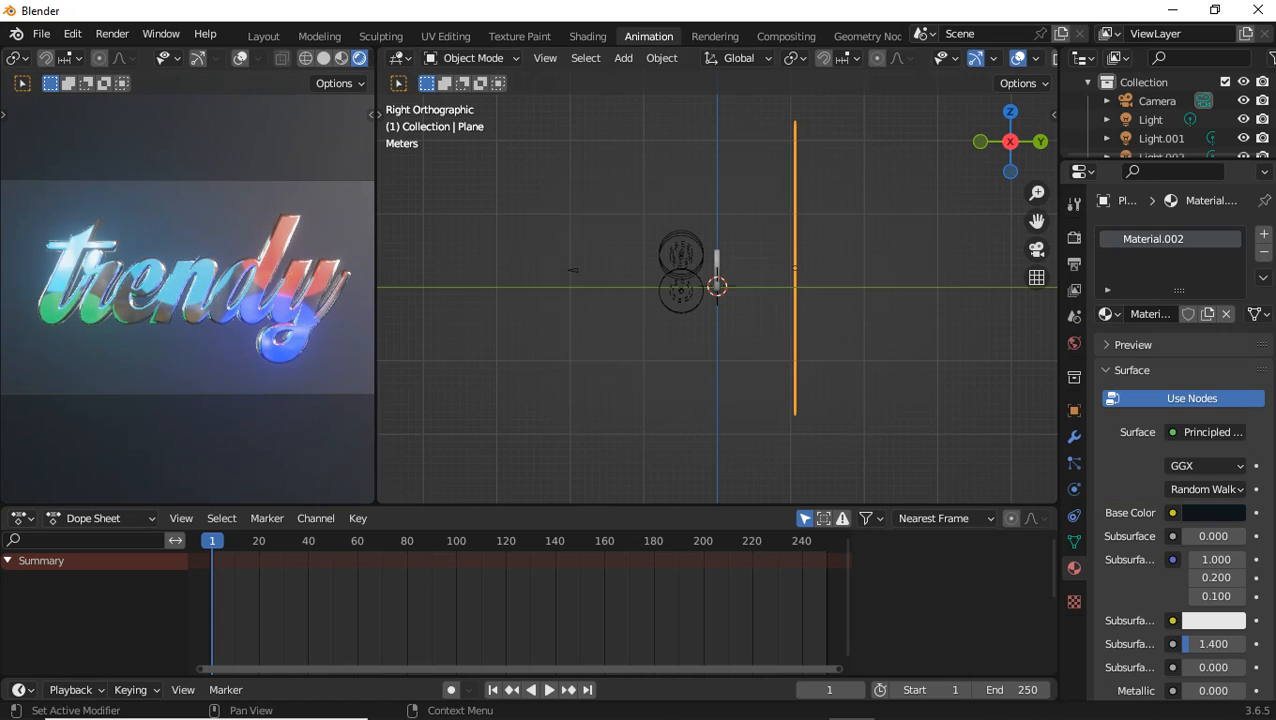
scroll(1213, 540, "down", 3)
left_click_drag(1213, 564, 1180, 564)
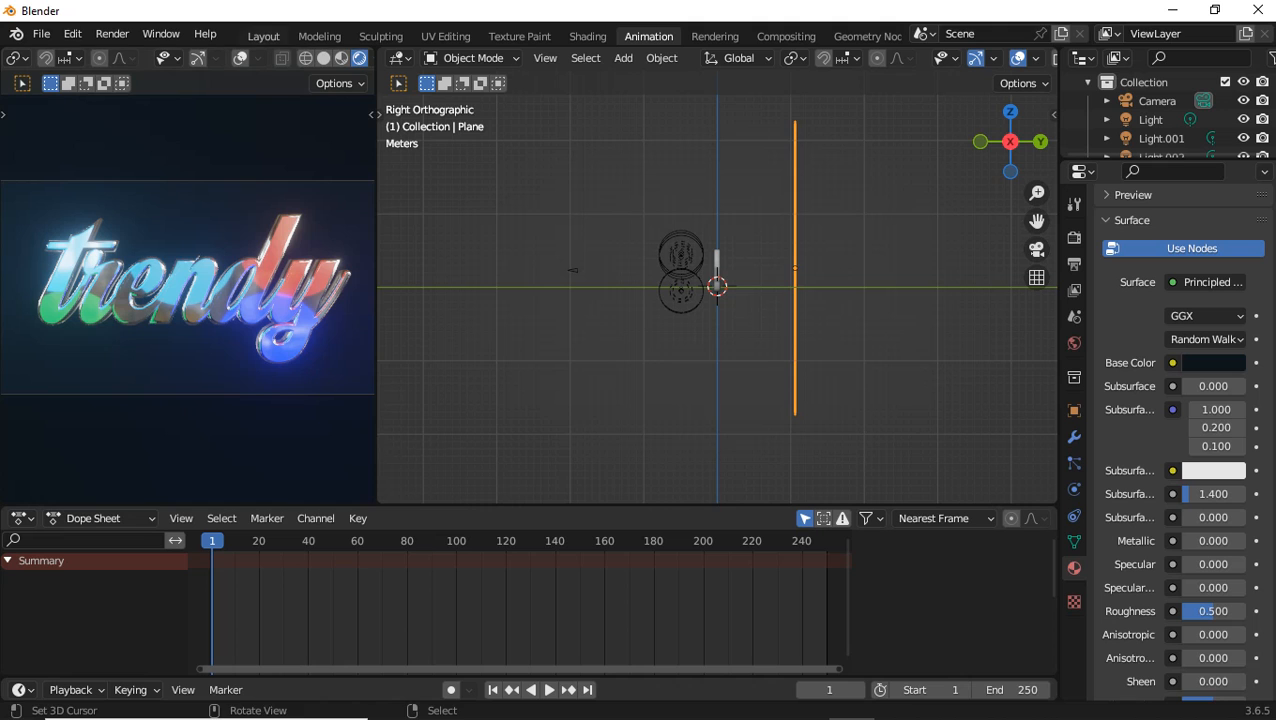
Return to the Layout workspace and enable Use Curves in the render color management settings.
left_click(263, 36)
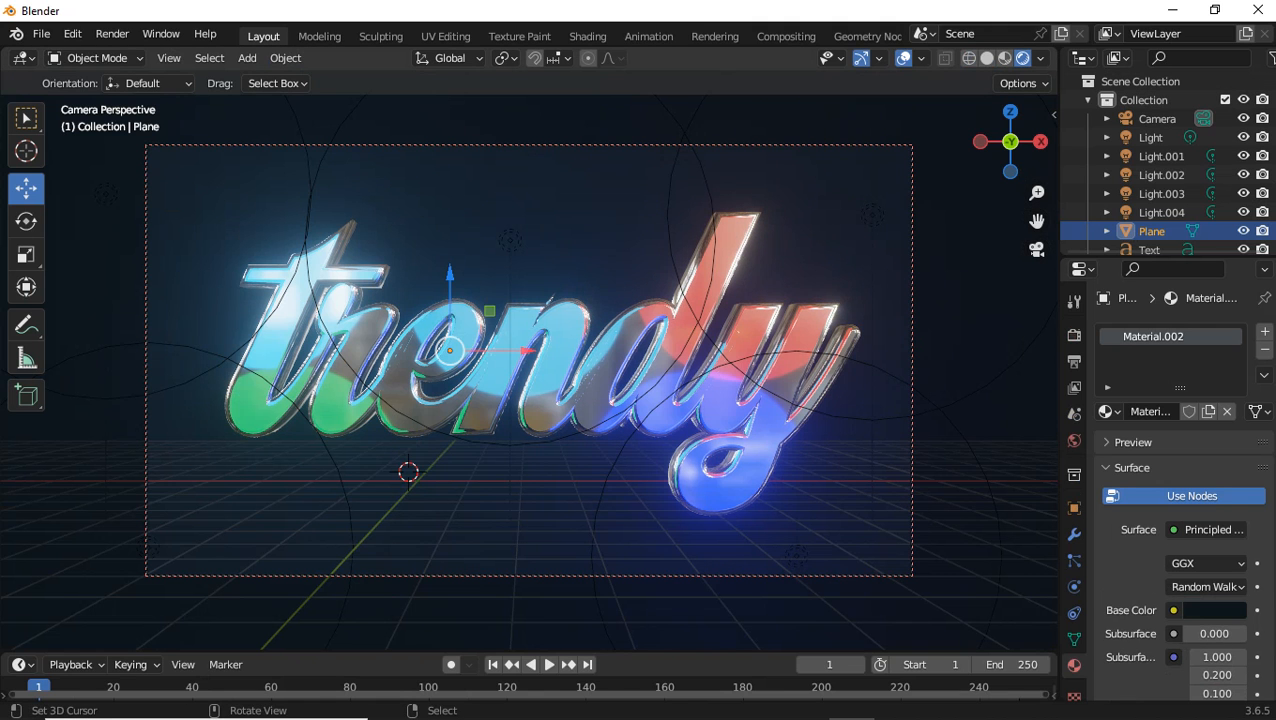
scroll(529, 360, "down", 1)
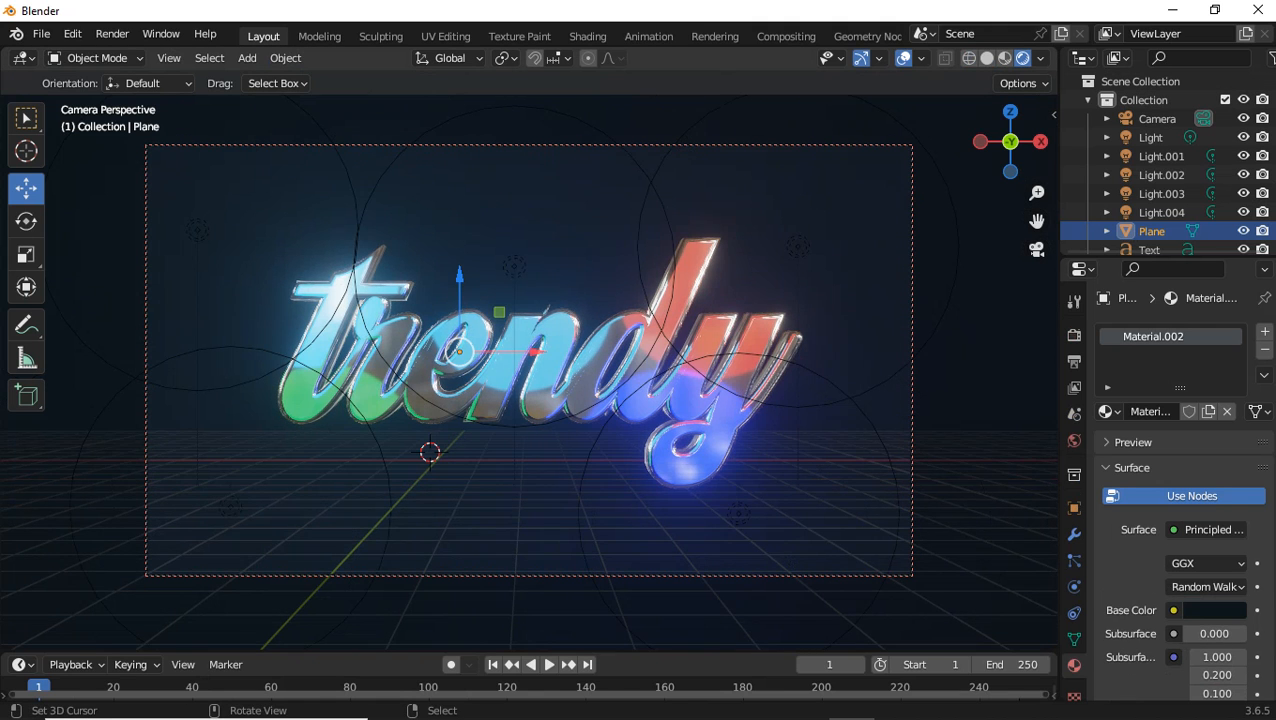
scroll(529, 360, "up", 1)
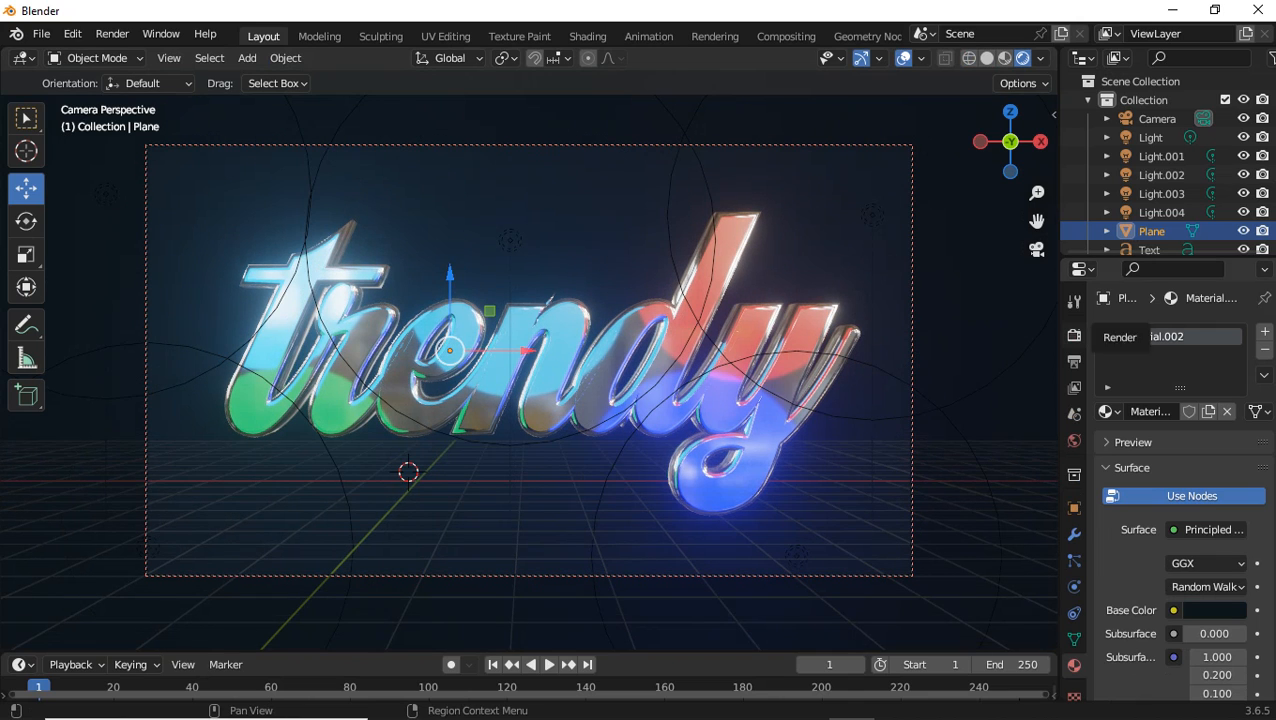
scroll(1180, 480, "down", 10)
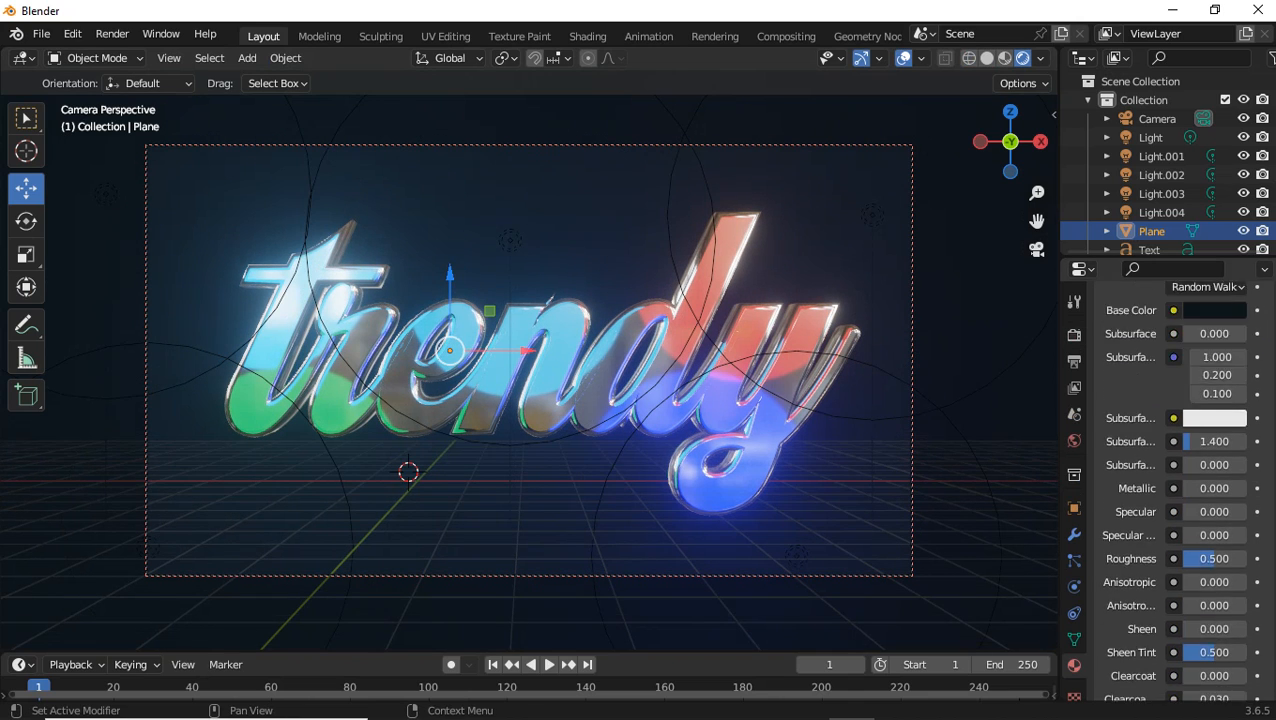
left_click(1074, 335)
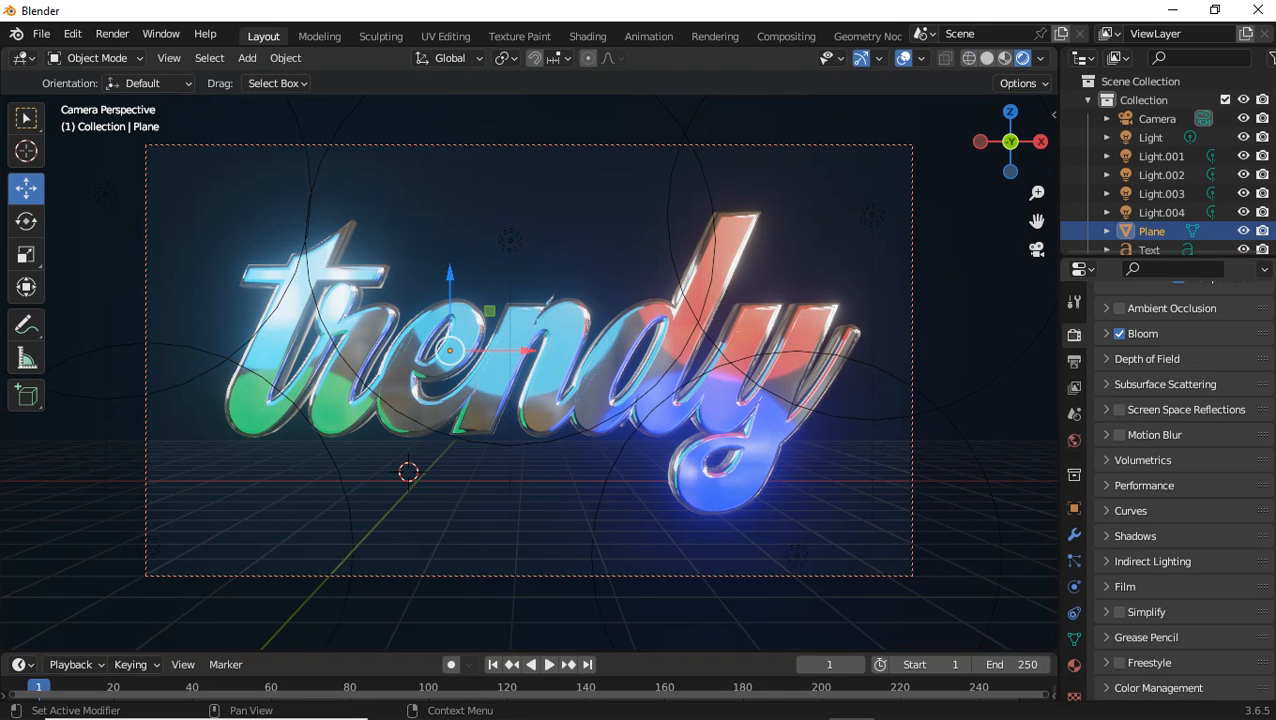
left_click(1158, 688)
scroll(1158, 600, "down", 4)
left_click(1119, 688)
scroll(1180, 600, "down", 4)
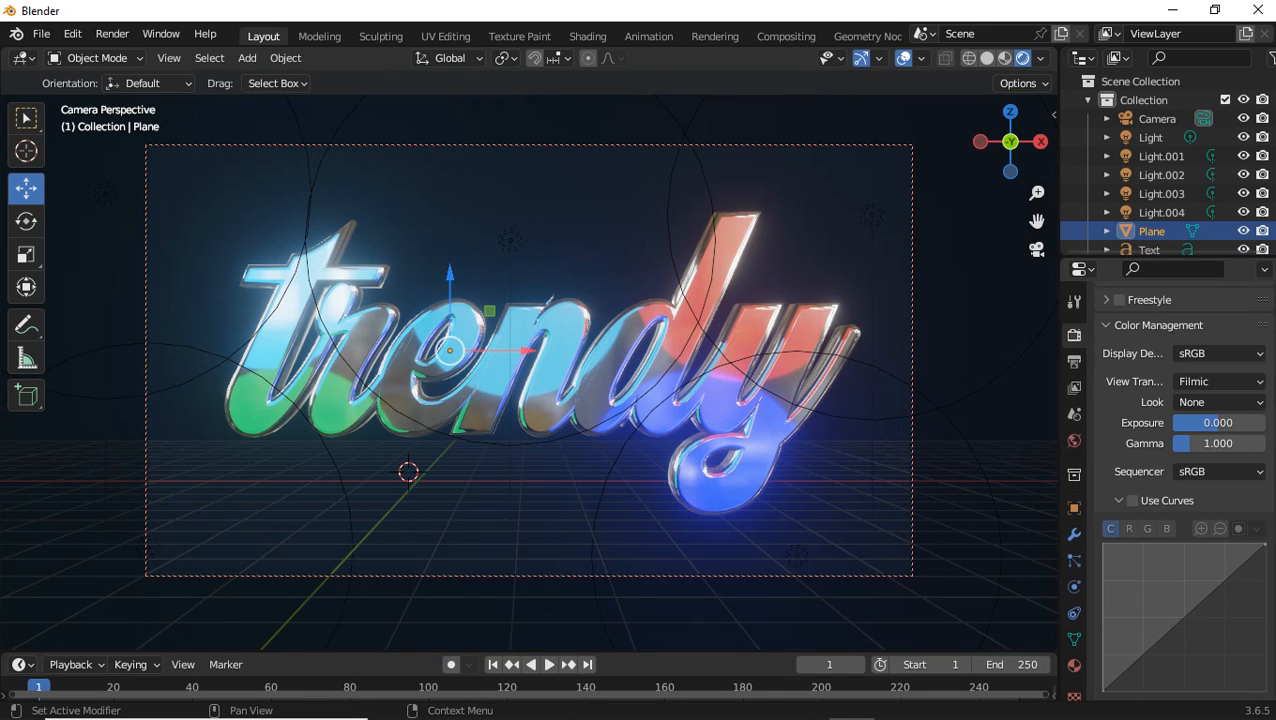
left_click(1132, 500)
scroll(1180, 560, "down", 4)
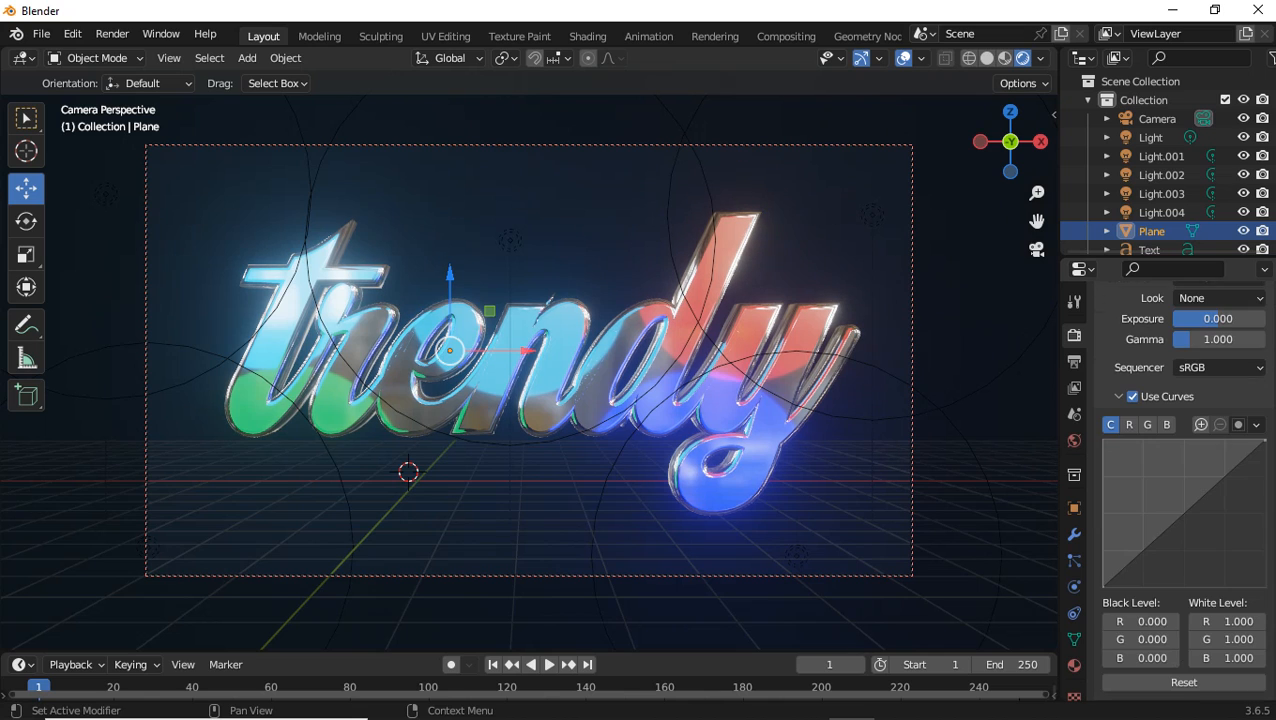
Shape the color management curve into an S, with a lowered shadow point near 0.2, 0.1 and a raised midtone point near 0.4, 0.5.
left_click_drag(1146, 547, 1146, 559)
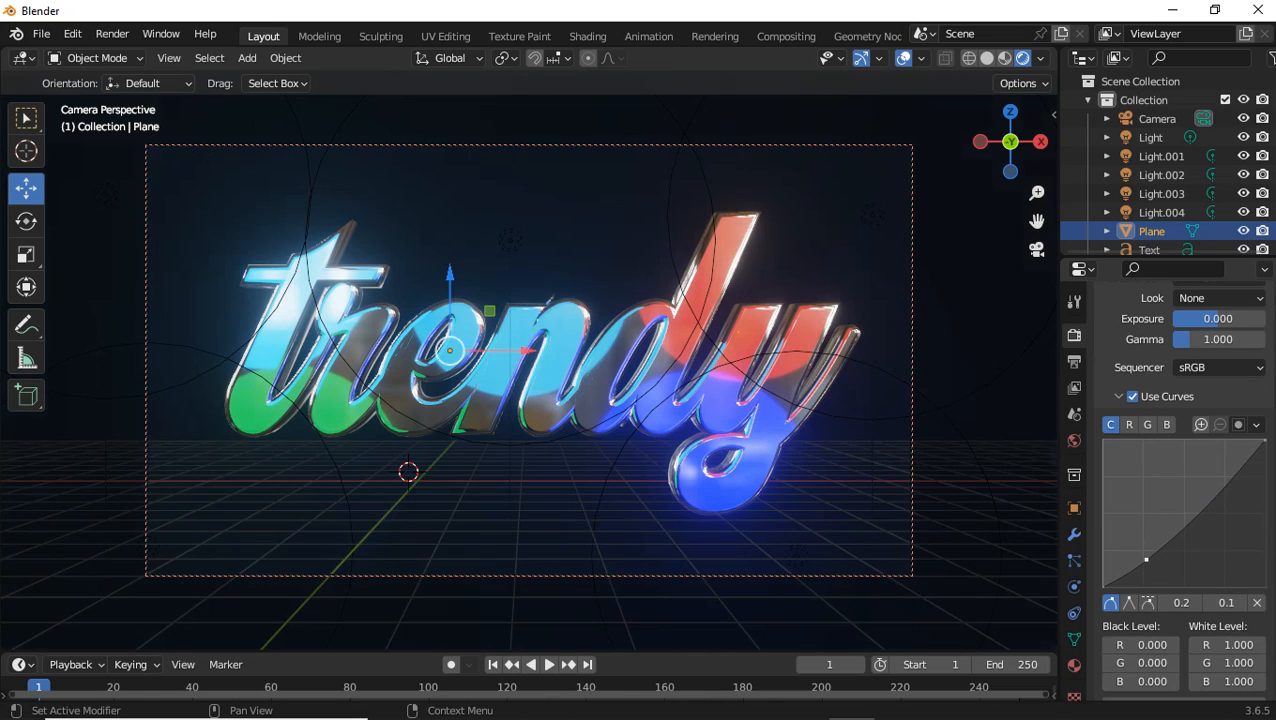
left_click_drag(1191, 521, 1185, 511)
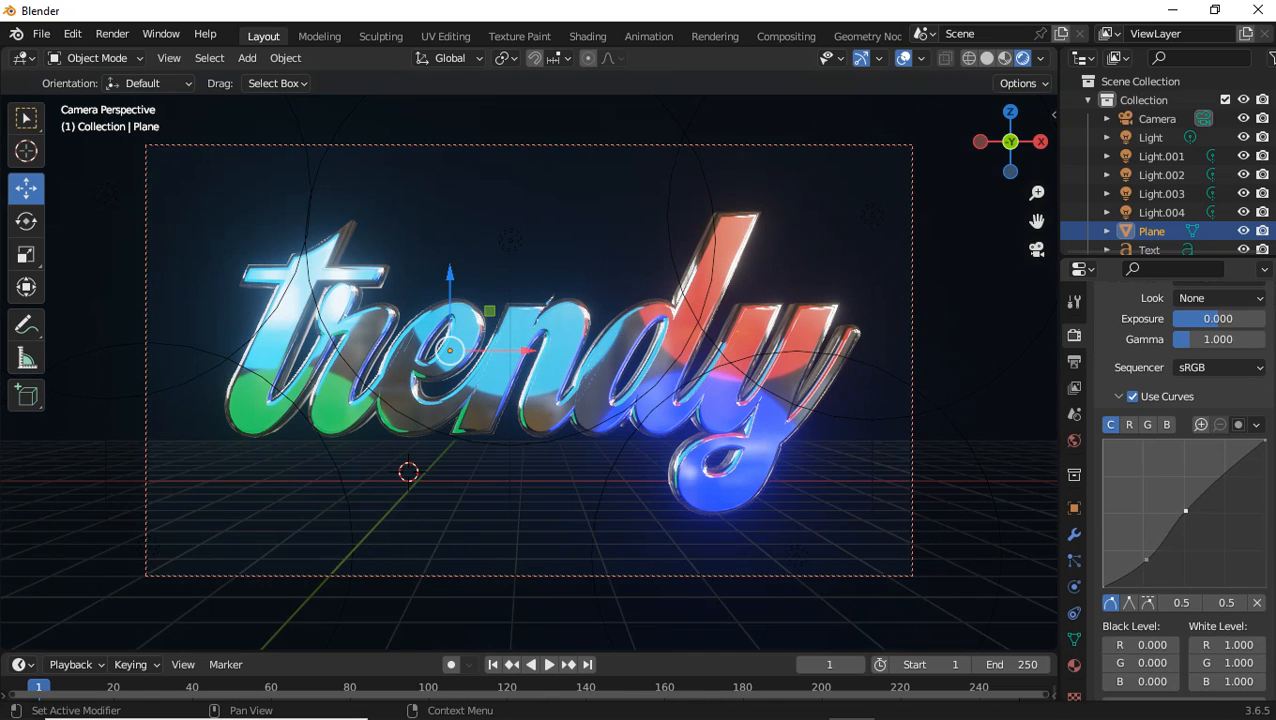
left_click_drag(1146, 559, 1146, 562)
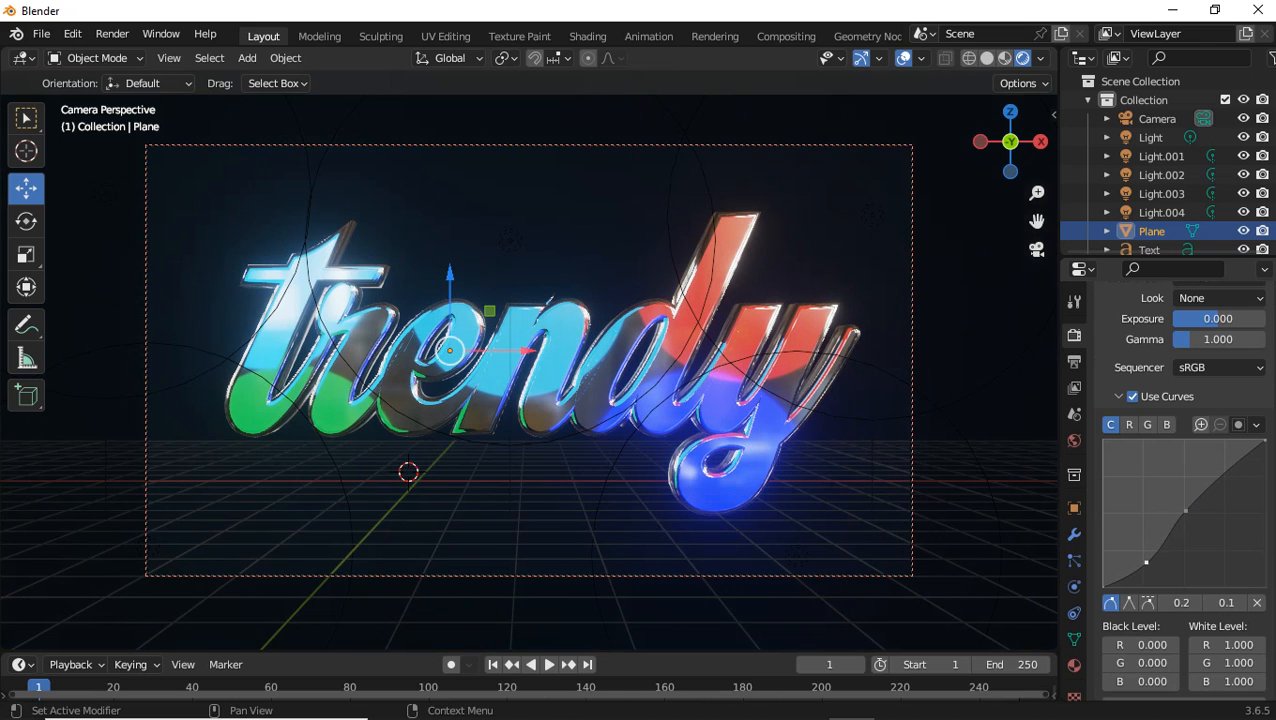
left_click_drag(1185, 511, 1183, 506)
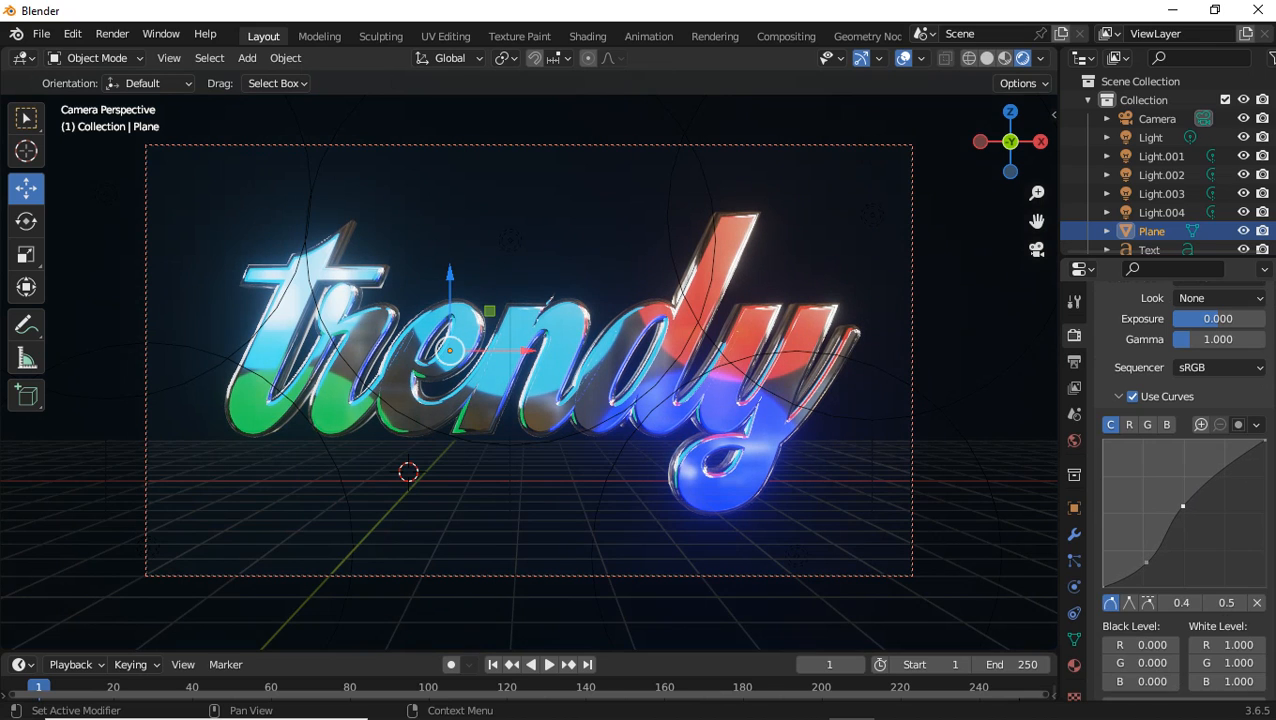